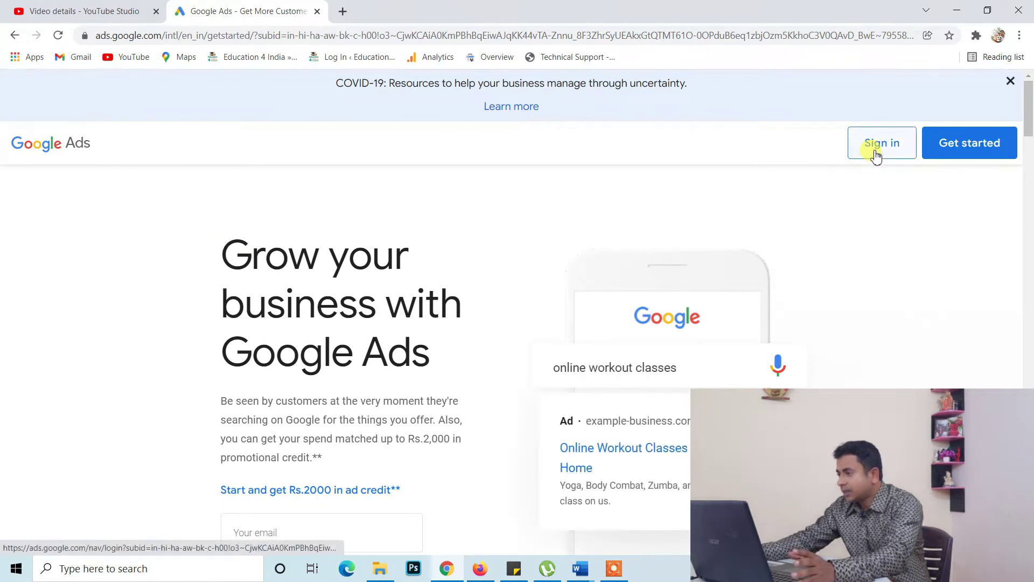
Sign in to Google Ads and review the campaigns and billing summary on the account overview
{"action": "left_click", "coordinate": [949, 151]}
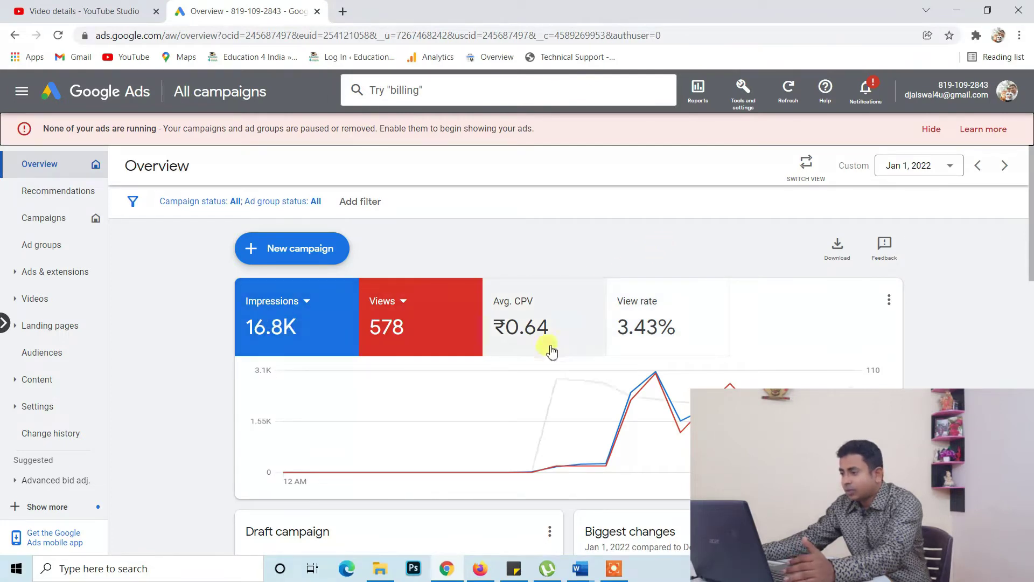
{"action": "scroll", "coordinate": [552, 326], "scroll_direction": "down", "scroll_amount": 3}
{"action": "scroll", "coordinate": [552, 326], "scroll_direction": "down", "scroll_amount": 12}
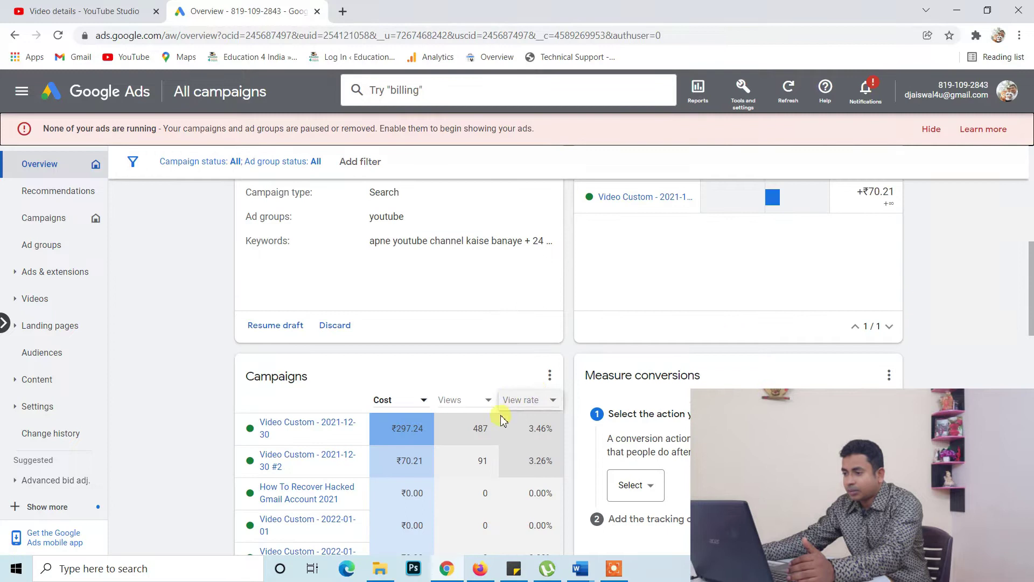
{"action": "scroll", "coordinate": [435, 382], "scroll_direction": "up", "scroll_amount": 4}
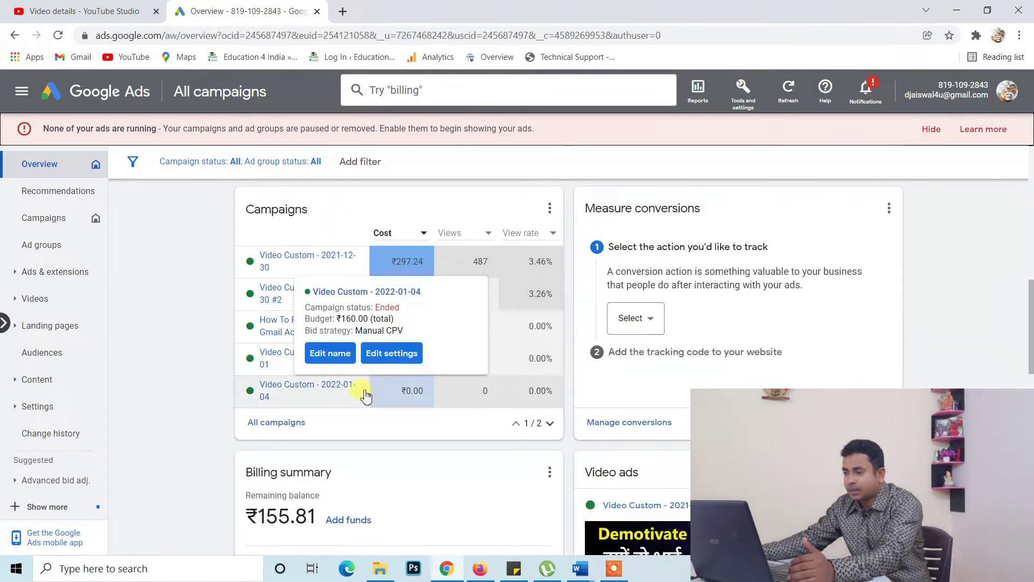
{"action": "scroll", "coordinate": [372, 410], "scroll_direction": "down", "scroll_amount": 3}
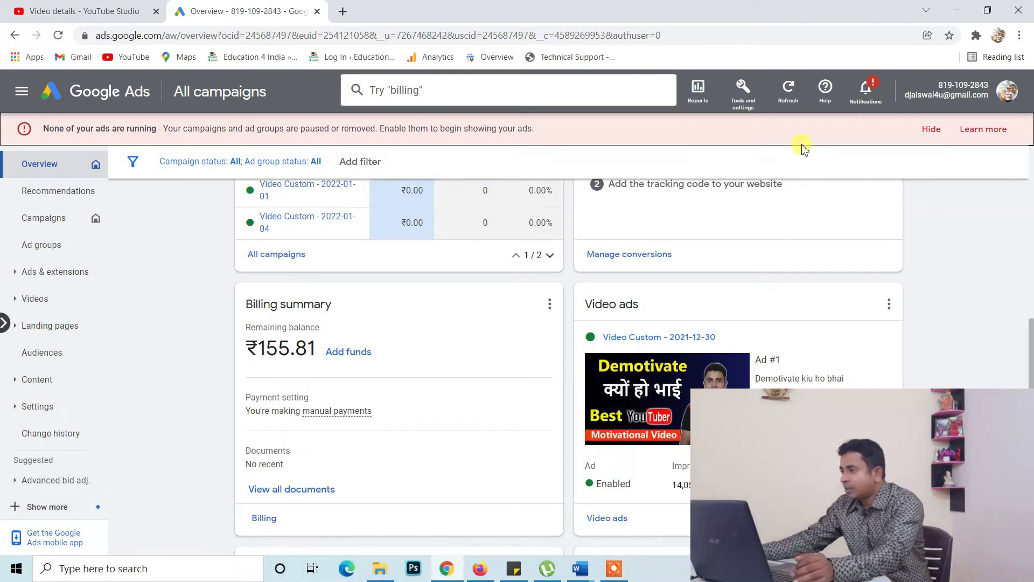
Open the account's billing summary and start adding funds
{"action": "left_click", "coordinate": [742, 96]}
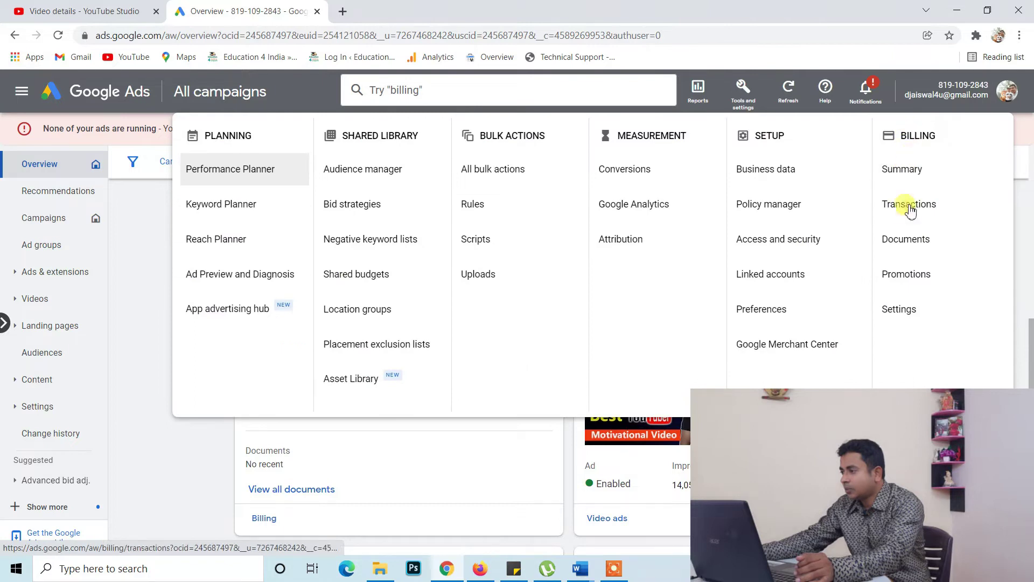
{"action": "left_click", "coordinate": [912, 170]}
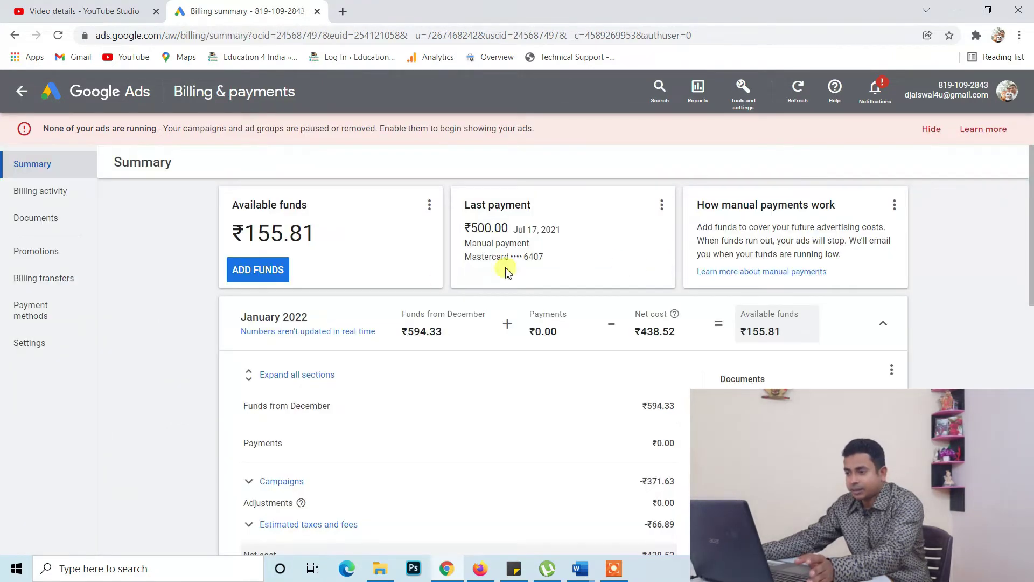
{"action": "left_click", "coordinate": [275, 274]}
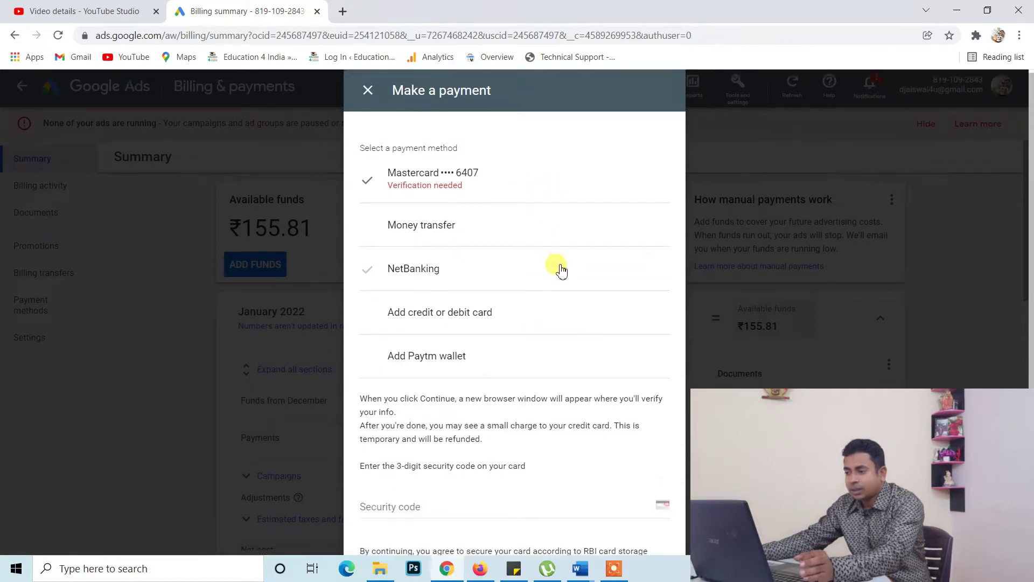
Look through the payment form and enter ₹500 as the other payment amount
{"action": "scroll", "coordinate": [557, 267], "scroll_direction": "down", "scroll_amount": 1}
{"action": "scroll", "coordinate": [492, 296], "scroll_direction": "down", "scroll_amount": 2}
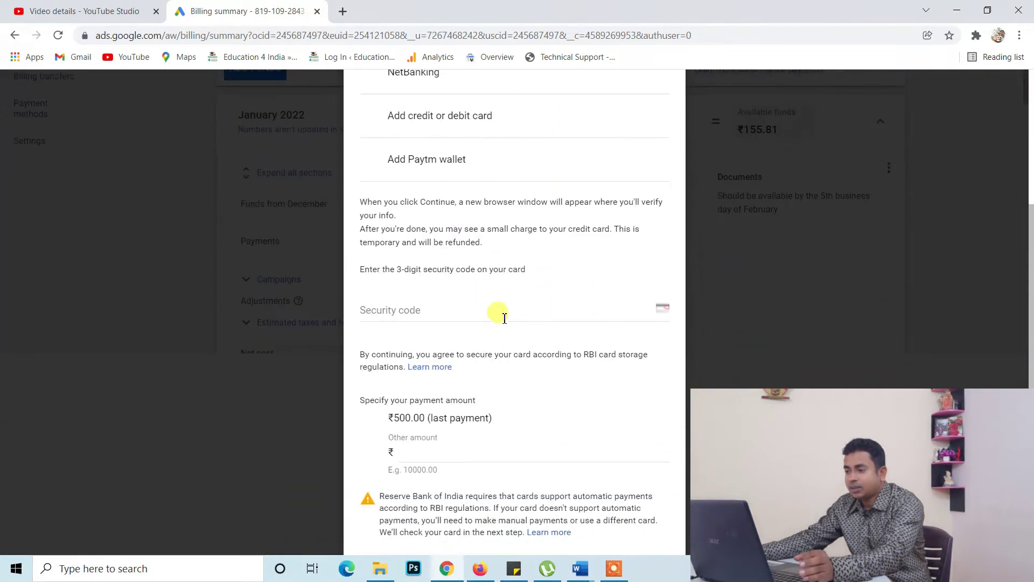
{"action": "scroll", "coordinate": [492, 332], "scroll_direction": "down", "scroll_amount": 1}
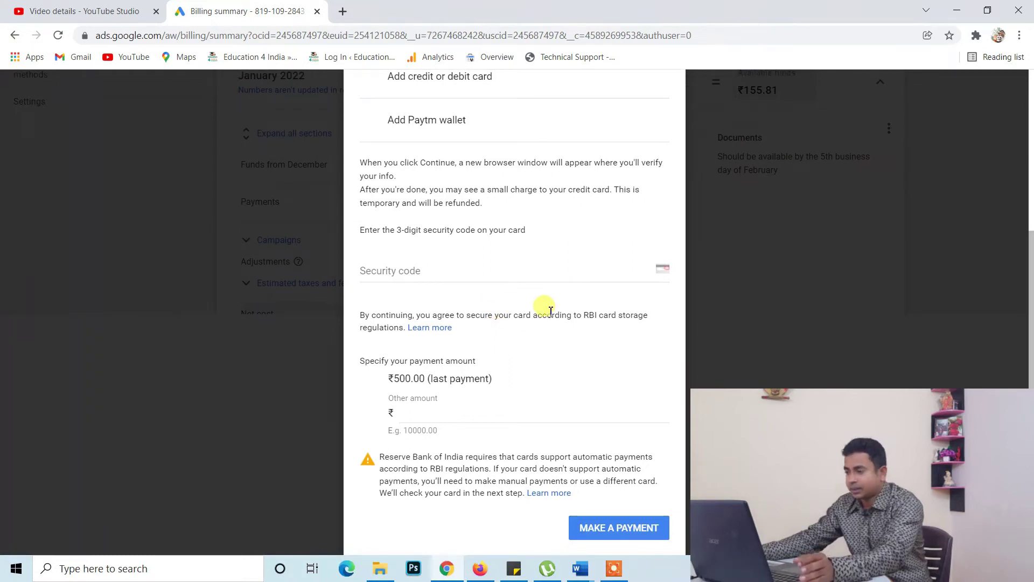
{"action": "scroll", "coordinate": [551, 310], "scroll_direction": "up", "scroll_amount": 3}
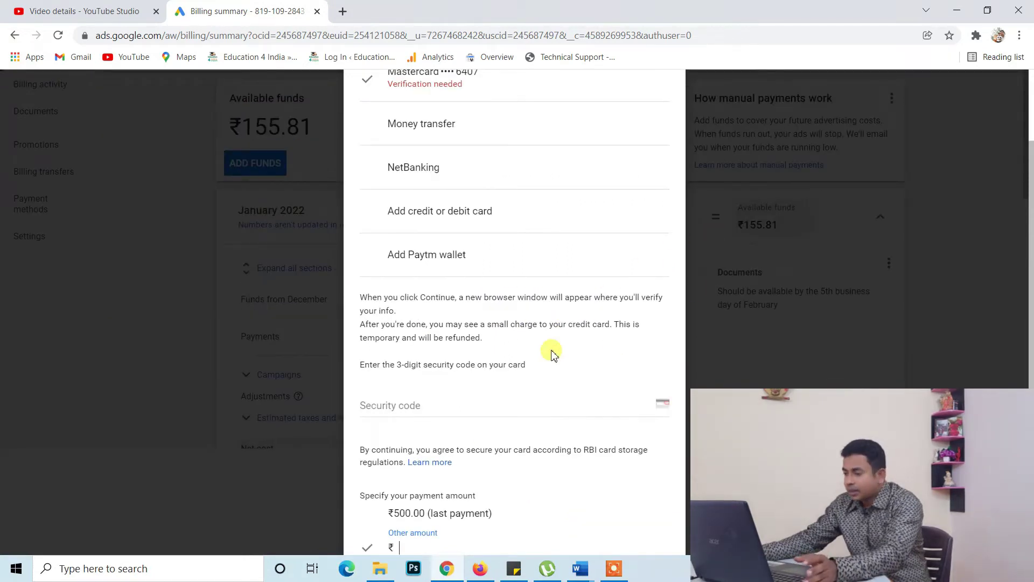
{"action": "scroll", "coordinate": [552, 350], "scroll_direction": "down", "scroll_amount": 3}
{"action": "type", "text": "500"}
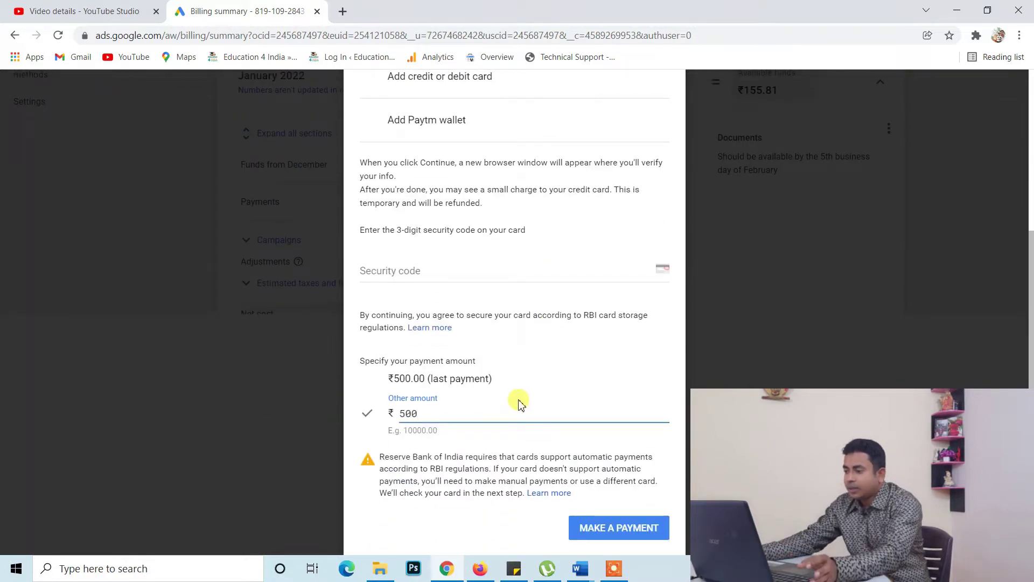
Choose NetBanking as the payment method, and close the payment form without paying
{"action": "scroll", "coordinate": [519, 404], "scroll_direction": "up", "scroll_amount": 5}
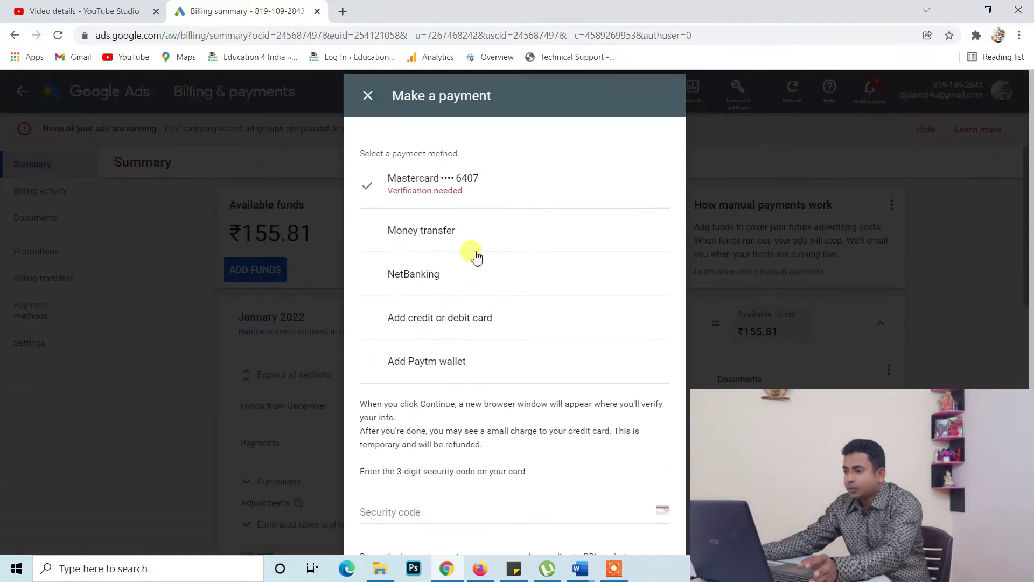
{"action": "left_click", "coordinate": [444, 283]}
{"action": "scroll", "coordinate": [583, 314], "scroll_direction": "down", "scroll_amount": 1}
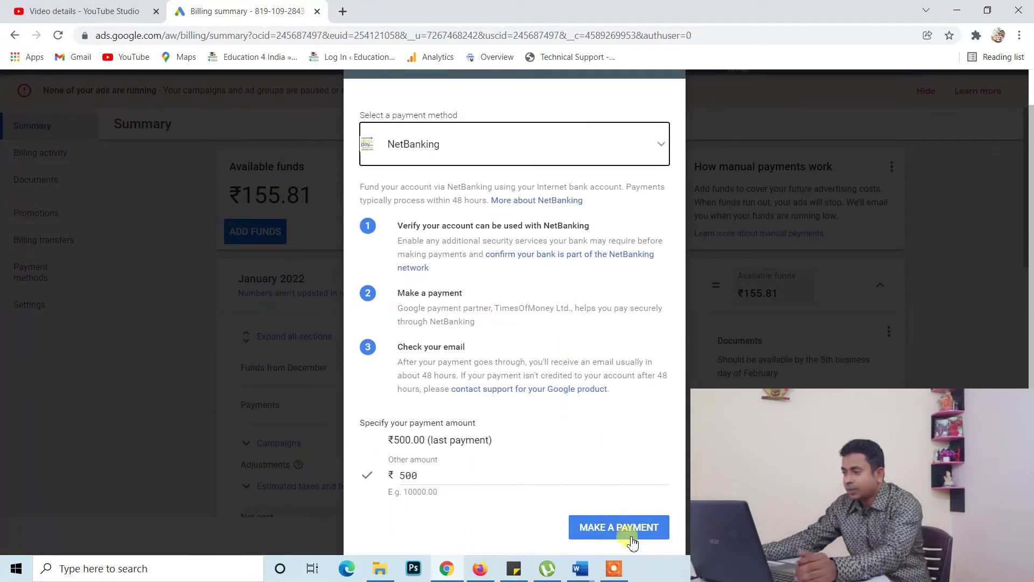
{"action": "left_click", "coordinate": [950, 158]}
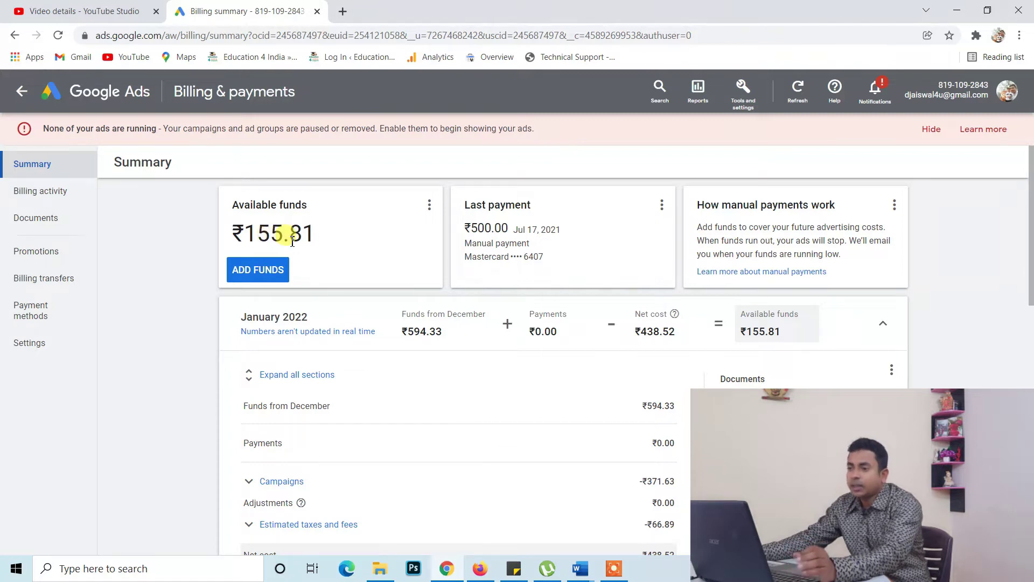
Return to the account overview and start a new campaign without a goal's guidance
{"action": "left_click", "coordinate": [108, 96]}
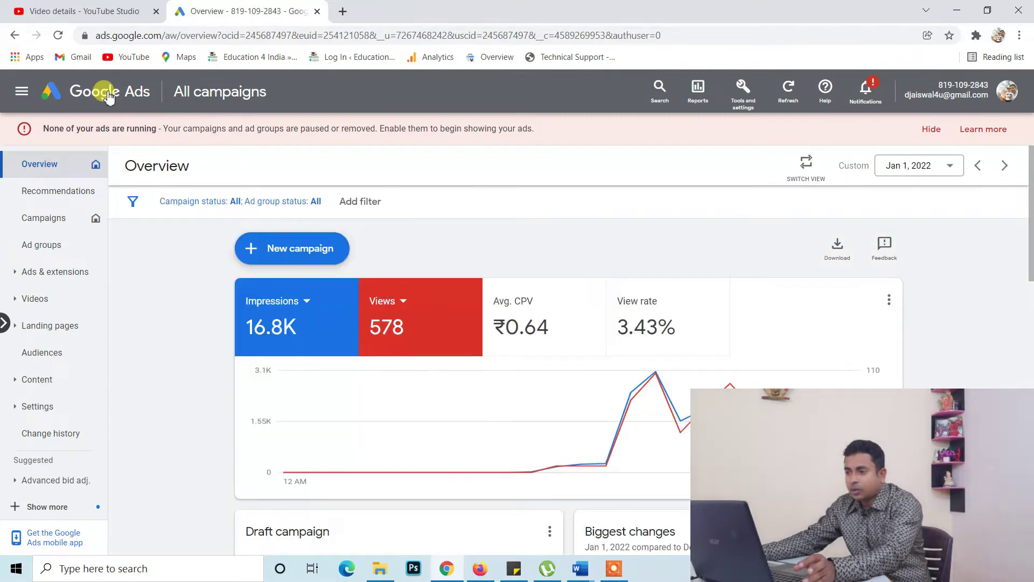
{"action": "left_click", "coordinate": [306, 252]}
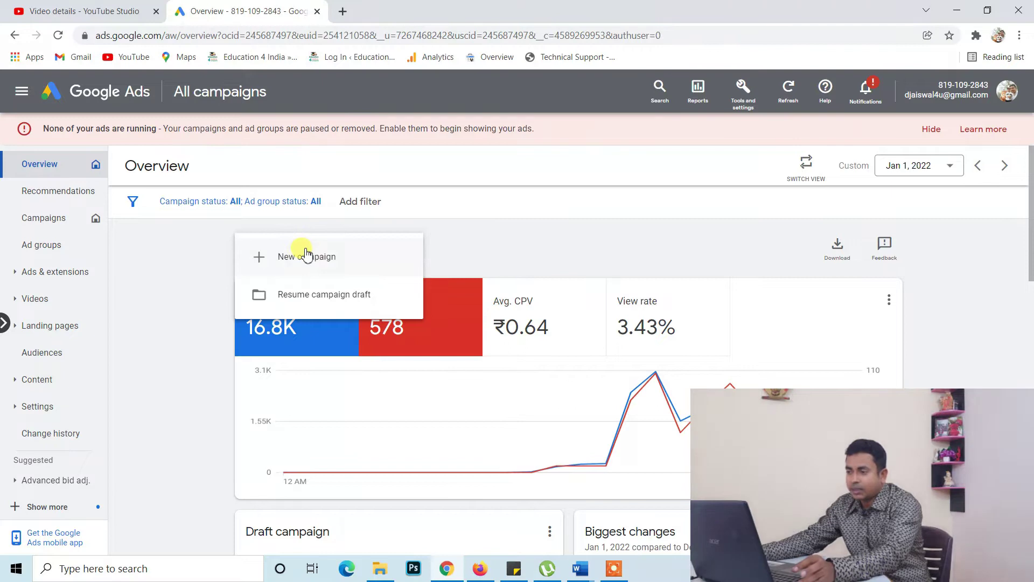
{"action": "left_click", "coordinate": [302, 192]}
{"action": "scroll", "coordinate": [535, 205], "scroll_direction": "down", "scroll_amount": 2}
{"action": "left_click", "coordinate": [531, 200]}
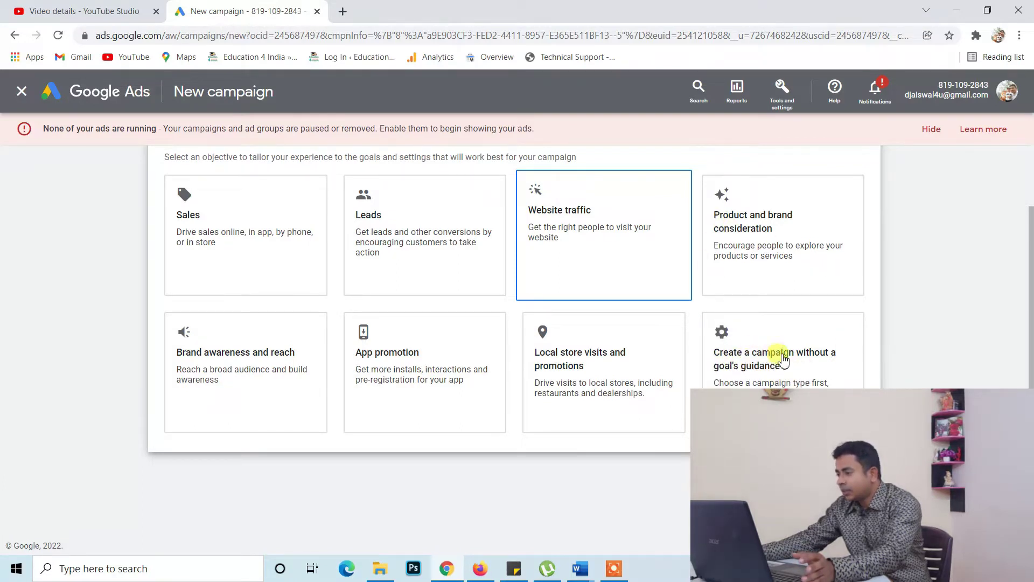
{"action": "left_click", "coordinate": [771, 375]}
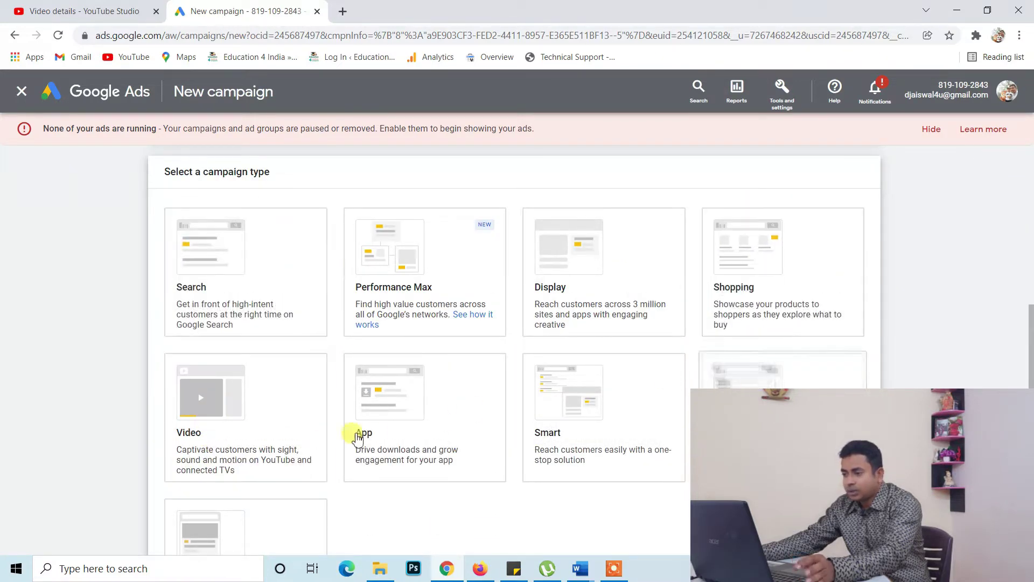
Choose the Video campaign type with the Custom video campaign subtype and continue to the campaign settings
{"action": "left_click", "coordinate": [207, 426]}
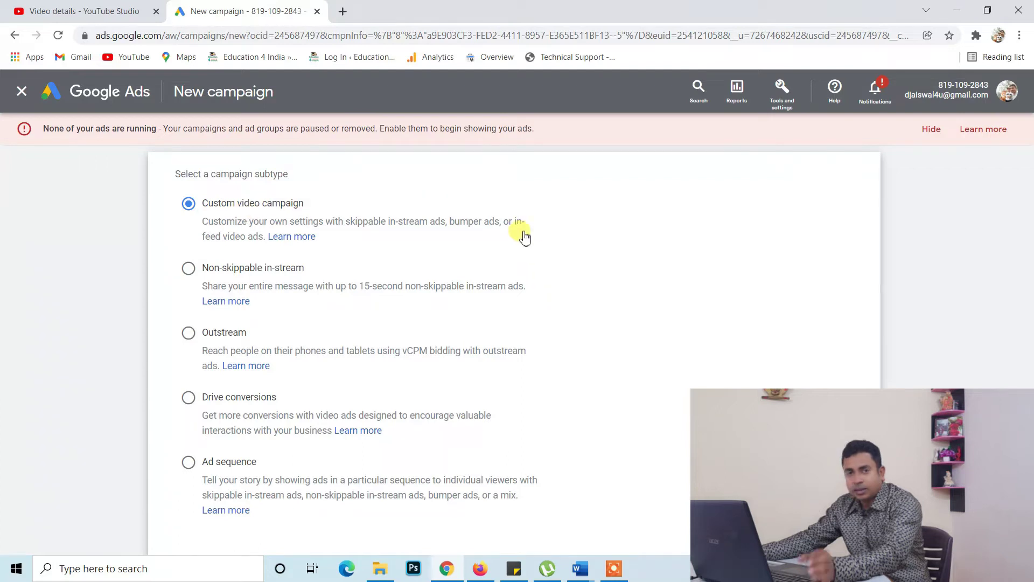
{"action": "scroll", "coordinate": [563, 284], "scroll_direction": "down", "scroll_amount": 1}
{"action": "scroll", "coordinate": [567, 285], "scroll_direction": "down", "scroll_amount": 2}
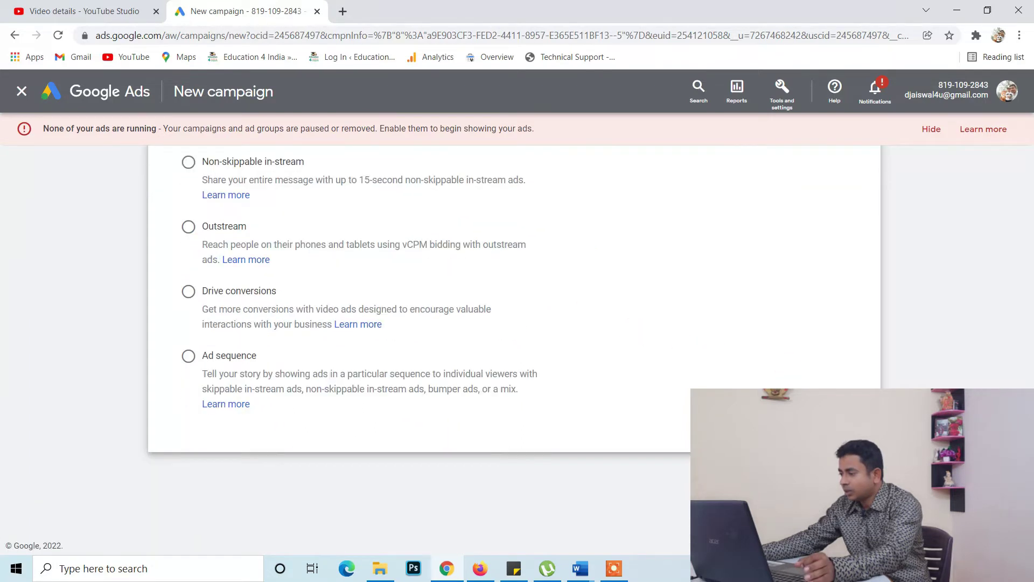
{"action": "left_click", "coordinate": [840, 479]}
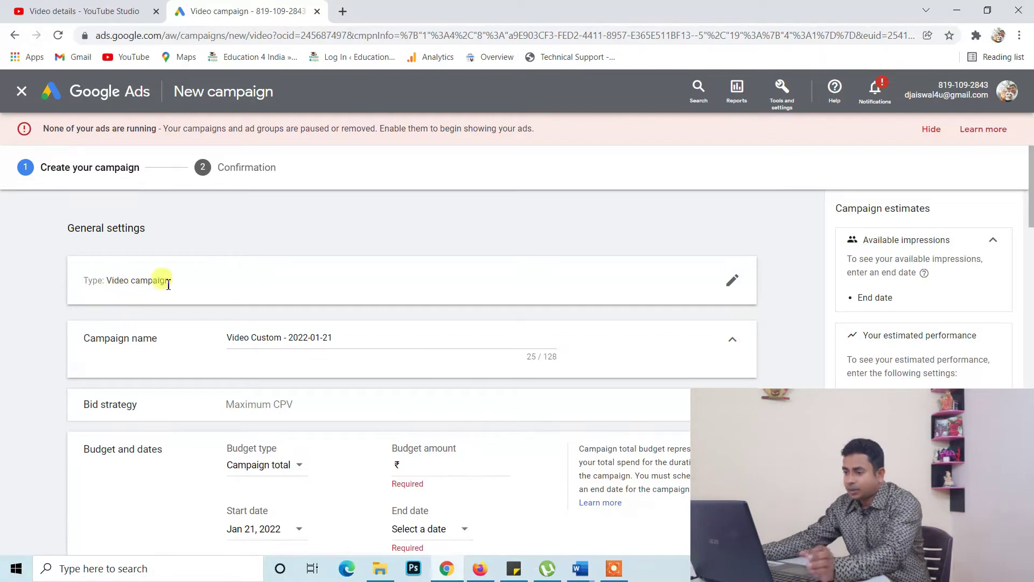
Select the default campaign name for replacement, and open the Best Screen Recorder video's details in YouTube Studio
{"action": "scroll", "coordinate": [517, 267], "scroll_direction": "down", "scroll_amount": 2}
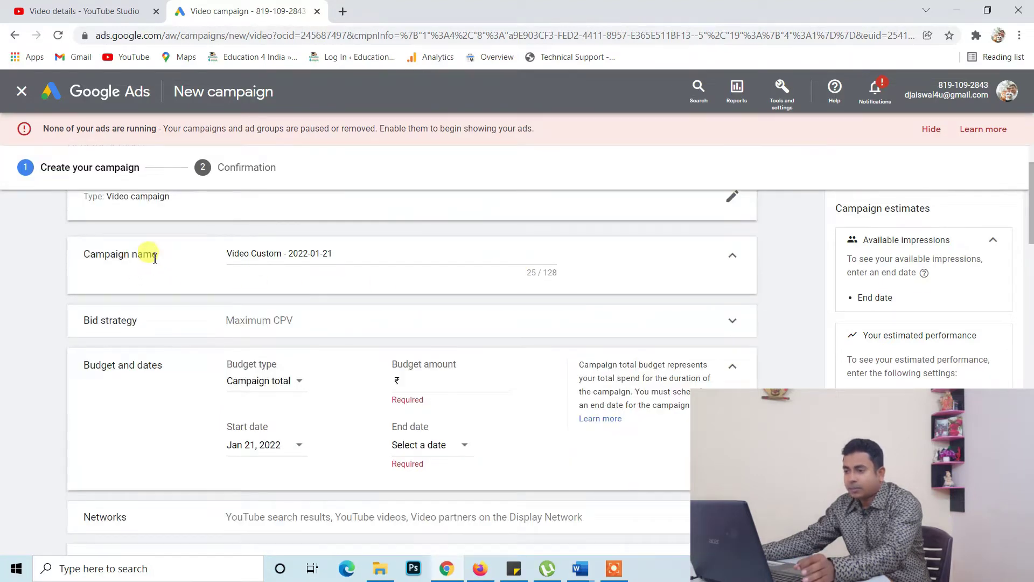
{"action": "left_click_drag", "start_coordinate": [350, 252], "coordinate": [221, 255]}
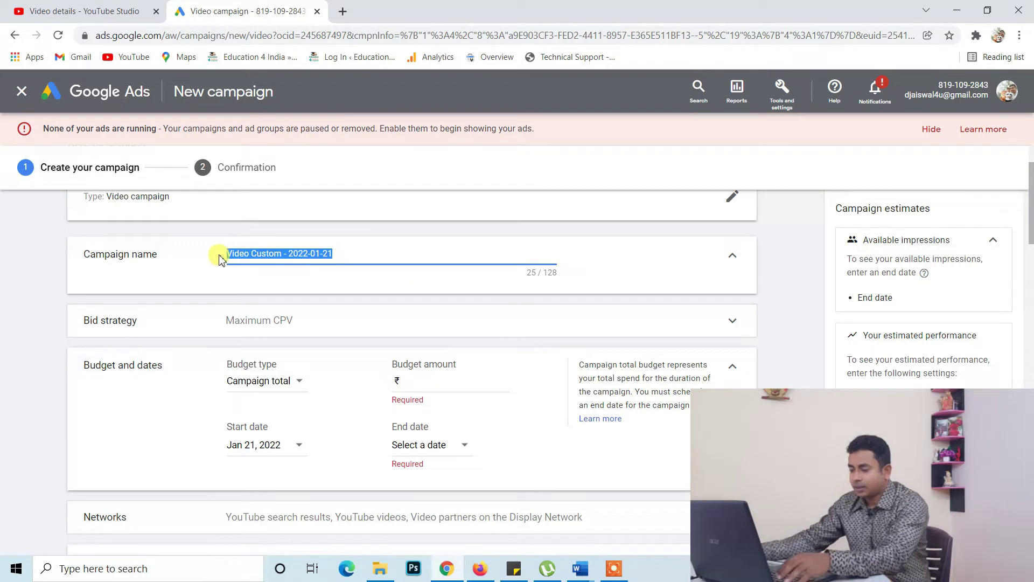
{"action": "left_click", "coordinate": [85, 11]}
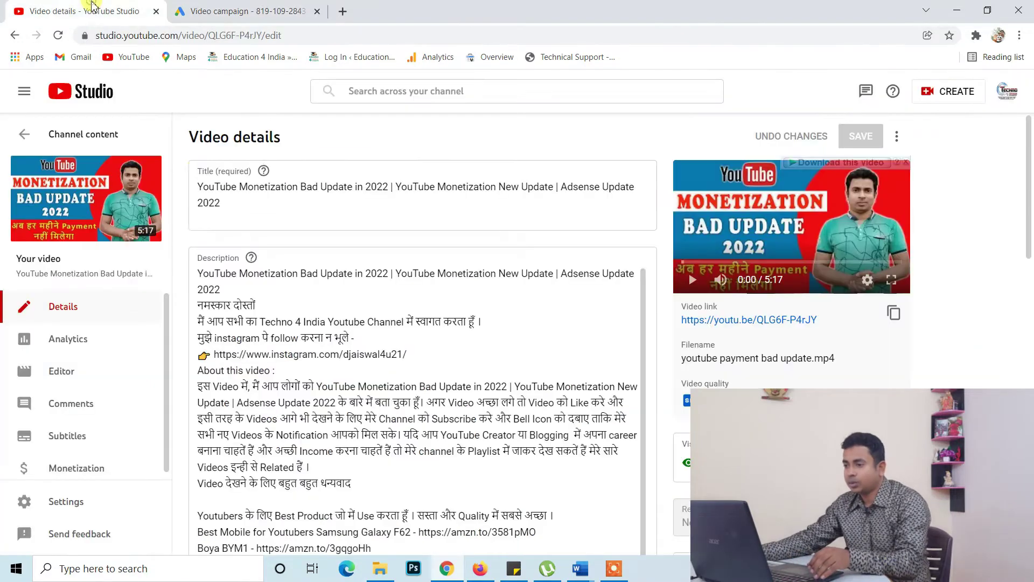
{"action": "left_click", "coordinate": [202, 187]}
{"action": "left_click", "coordinate": [239, 190]}
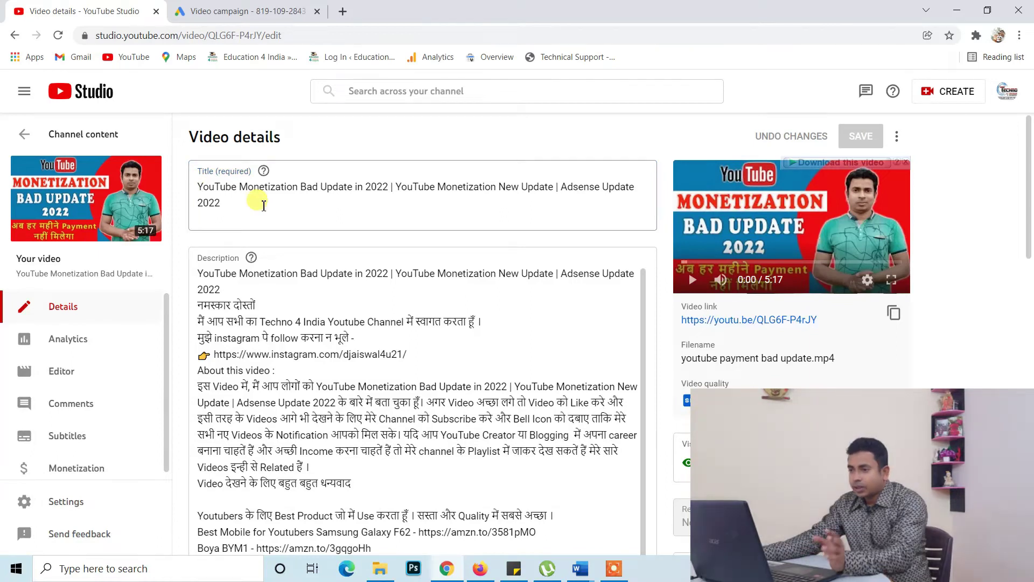
{"action": "left_click", "coordinate": [14, 35]}
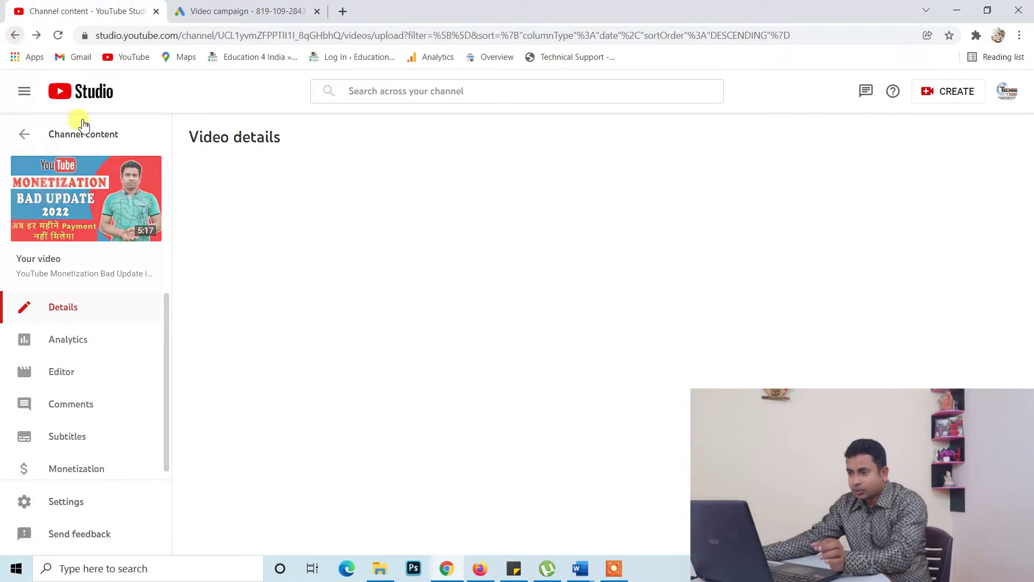
{"action": "scroll", "coordinate": [324, 294], "scroll_direction": "down", "scroll_amount": 2}
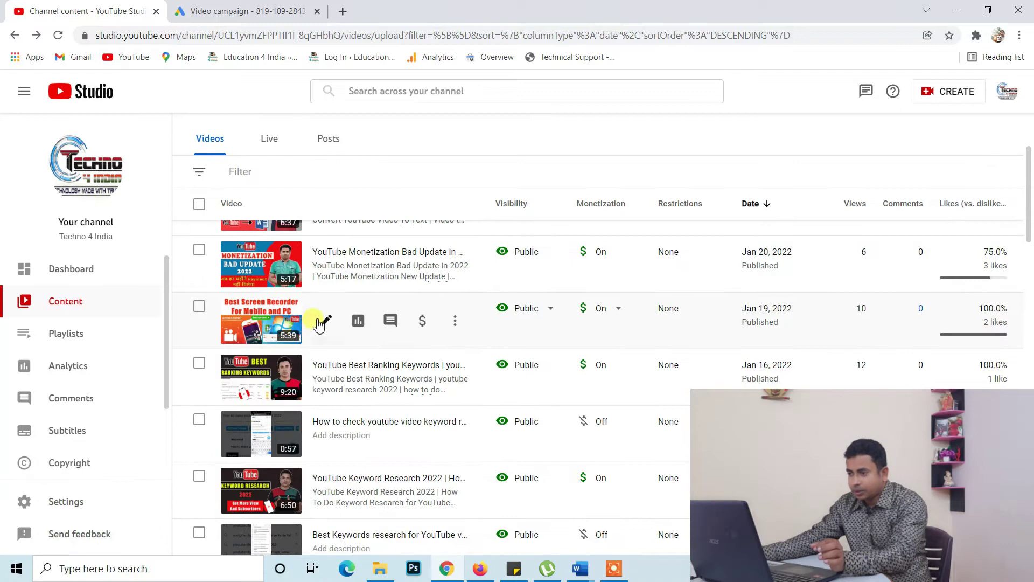
{"action": "left_click", "coordinate": [322, 322]}
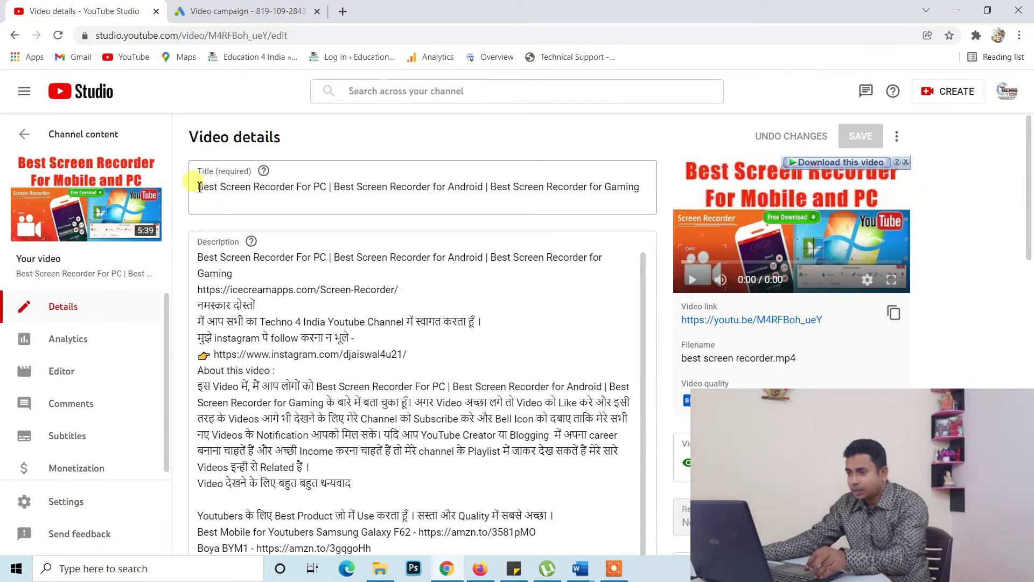
Copy "Best Screen Recorder" from the video title and use it as the campaign name in Google Ads
{"action": "left_click_drag", "start_coordinate": [200, 186], "coordinate": [292, 188]}
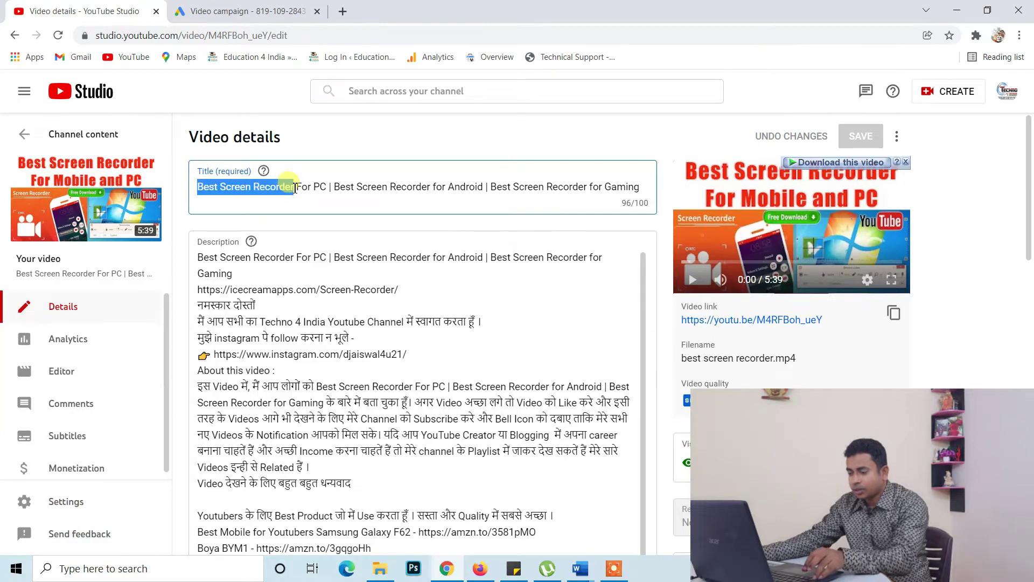
{"action": "left_click", "coordinate": [258, 11]}
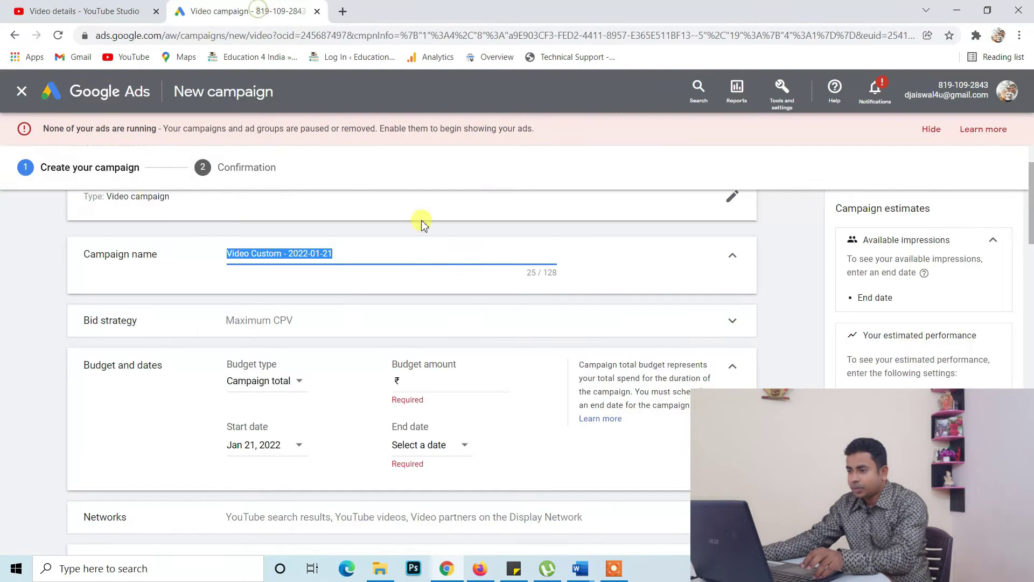
{"action": "type", "text": "Best Screen Recorder"}
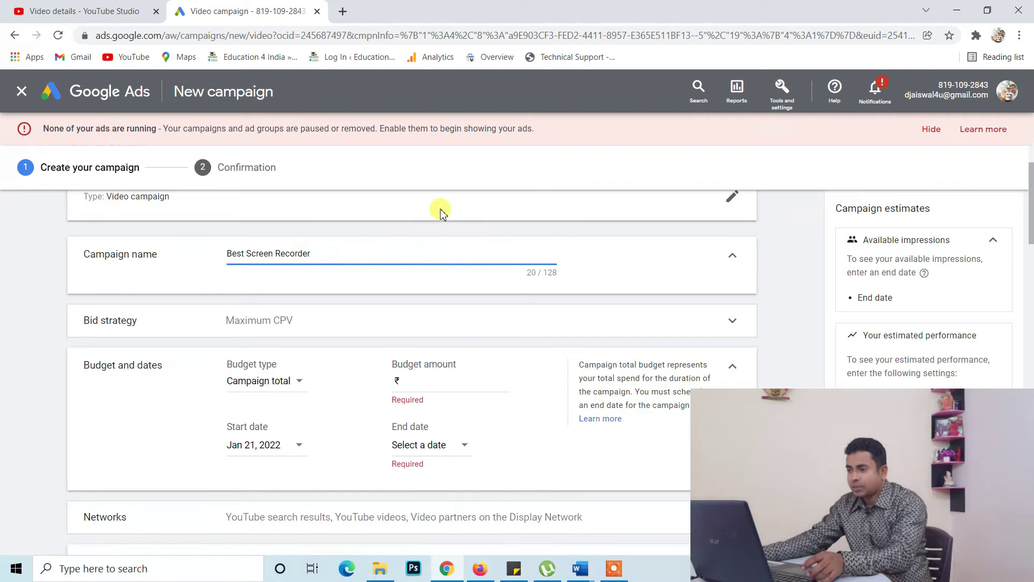
Set the campaign total budget to ₹100 and the end date to Jan 22, 2022
{"action": "scroll", "coordinate": [440, 213], "scroll_direction": "down", "scroll_amount": 2}
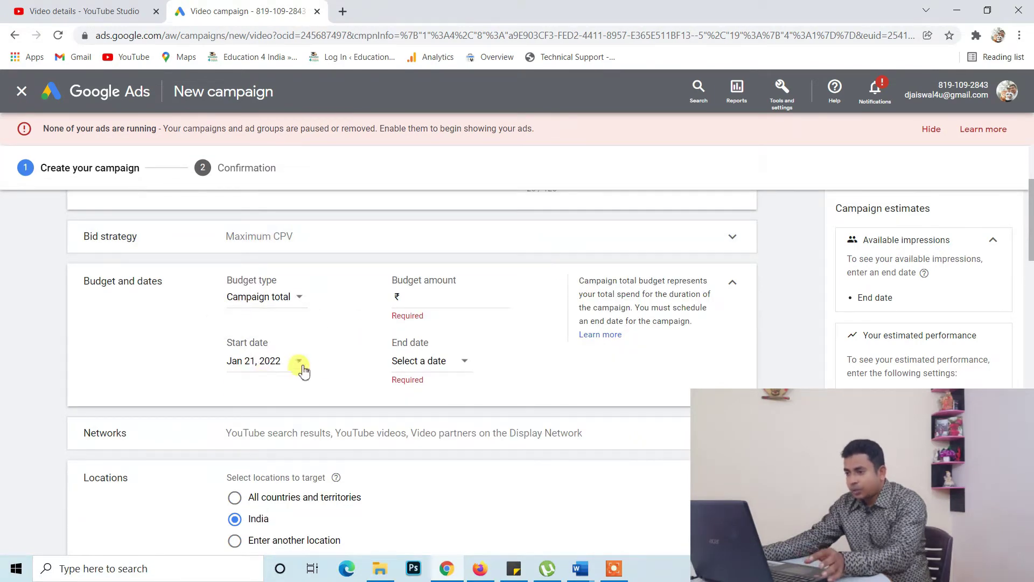
{"action": "left_click", "coordinate": [414, 297]}
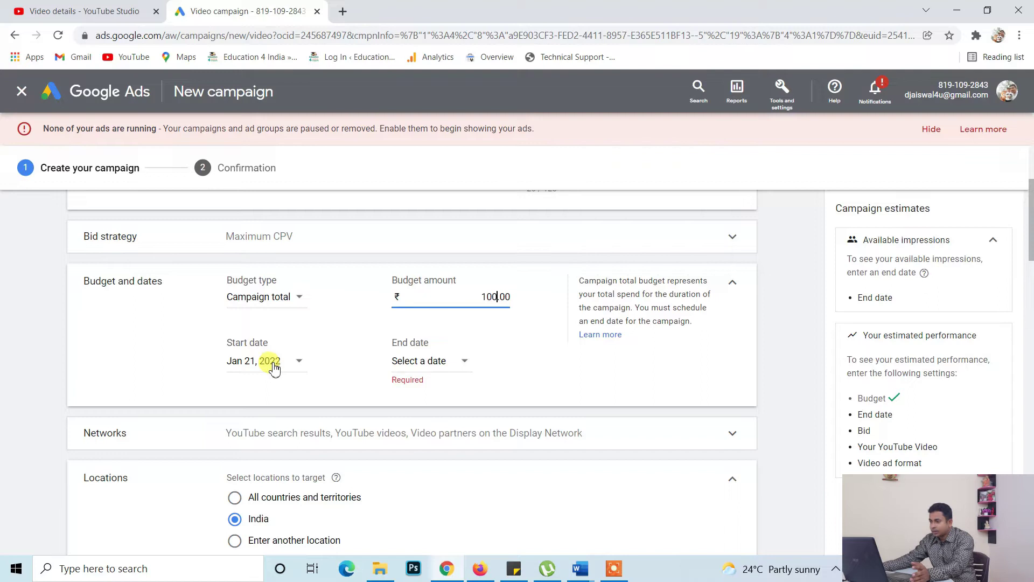
{"action": "left_click", "coordinate": [437, 366]}
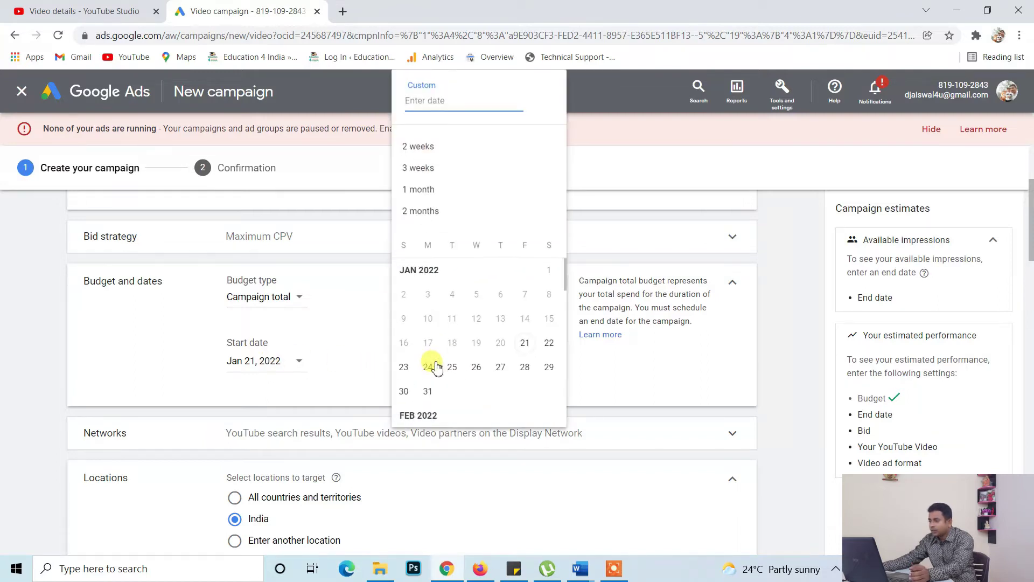
{"action": "left_click", "coordinate": [549, 343]}
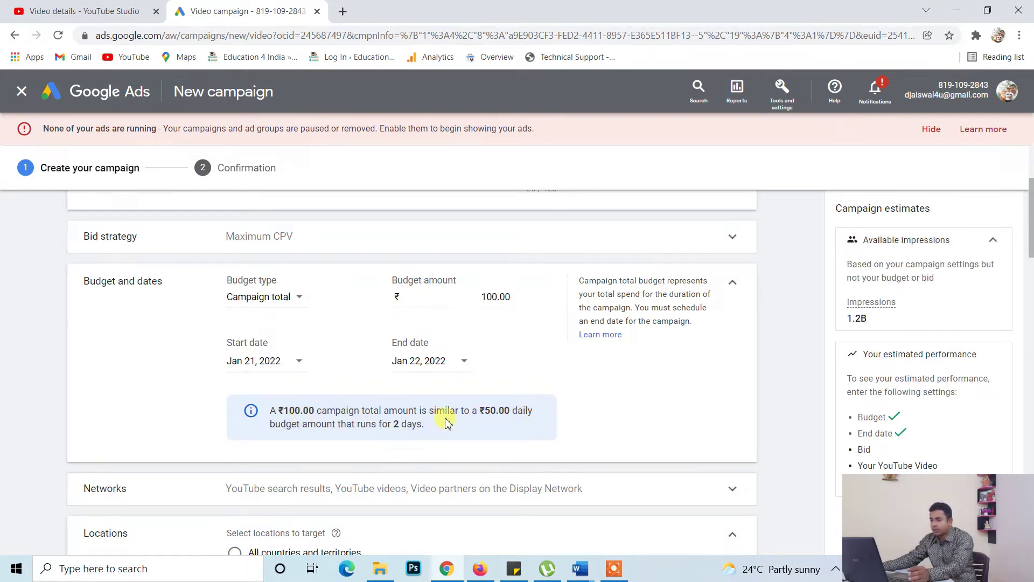
Exclude Video partners on the Display Network from the campaign's networks, keeping YouTube search results and YouTube videos
{"action": "scroll", "coordinate": [476, 386], "scroll_direction": "down", "scroll_amount": 2}
{"action": "scroll", "coordinate": [407, 362], "scroll_direction": "down", "scroll_amount": 2}
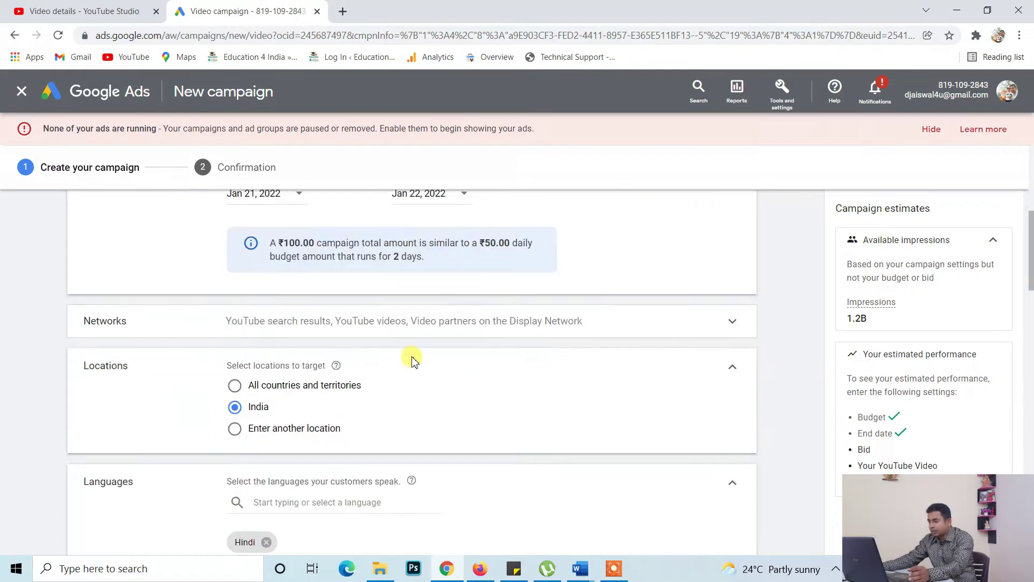
{"action": "left_click", "coordinate": [733, 324]}
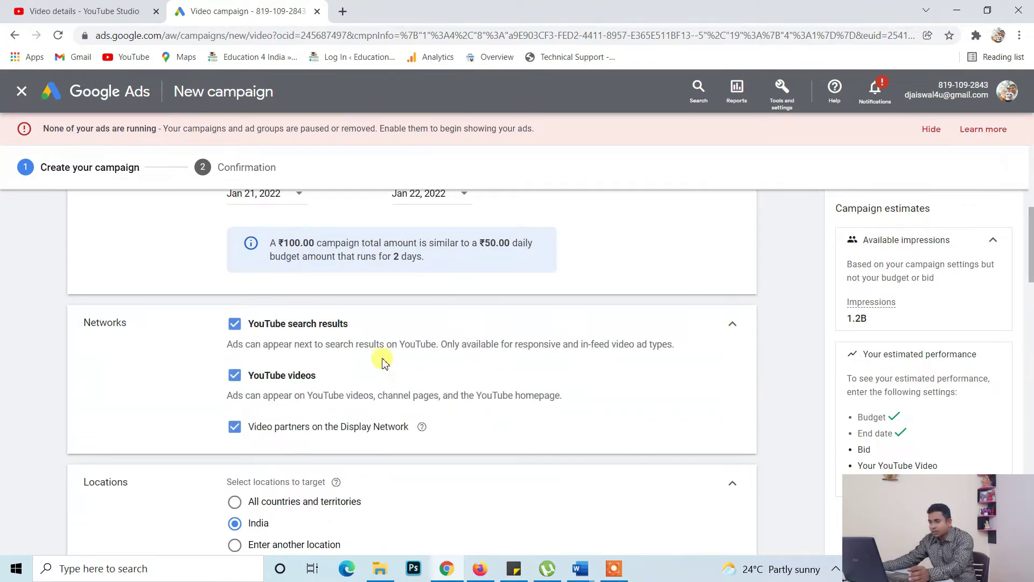
{"action": "left_click", "coordinate": [235, 429]}
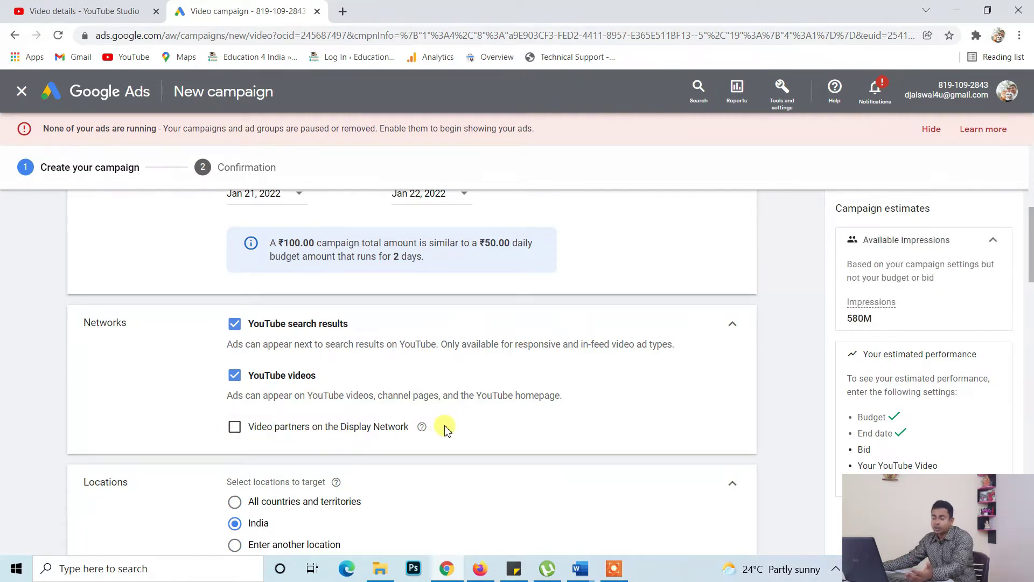
{"action": "left_click", "coordinate": [734, 327]}
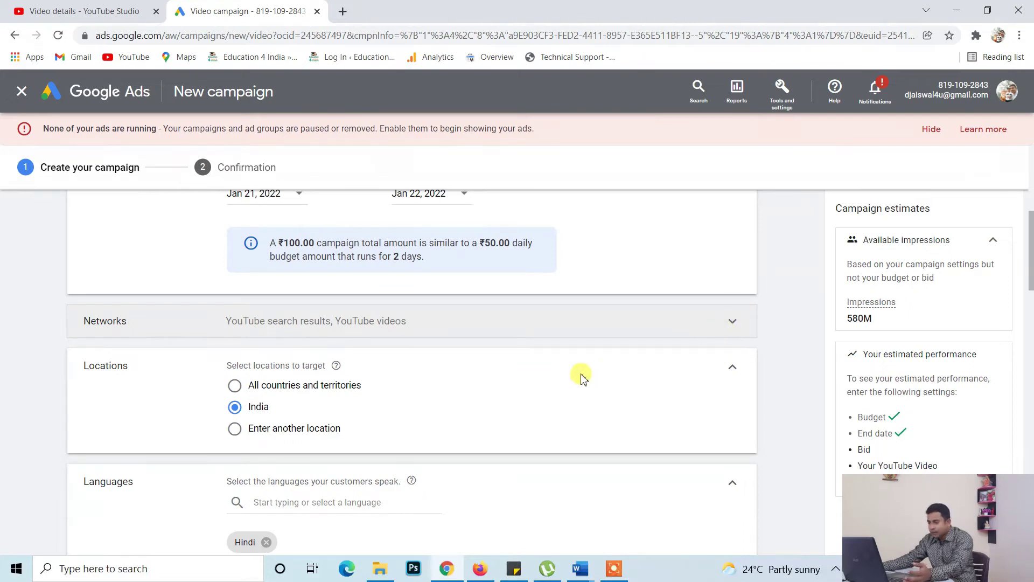
Review the location, language, content exclusion, related videos, demographics and audience segment settings of the campaign
{"action": "scroll", "coordinate": [195, 412], "scroll_direction": "down", "scroll_amount": 2}
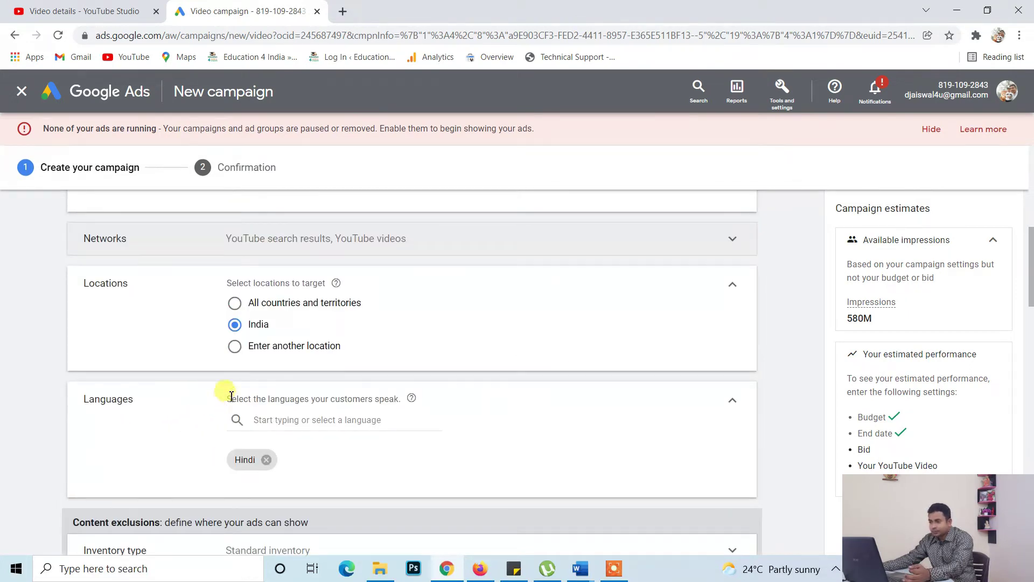
{"action": "scroll", "coordinate": [231, 393], "scroll_direction": "down", "scroll_amount": 2}
{"action": "scroll", "coordinate": [442, 377], "scroll_direction": "down", "scroll_amount": 2}
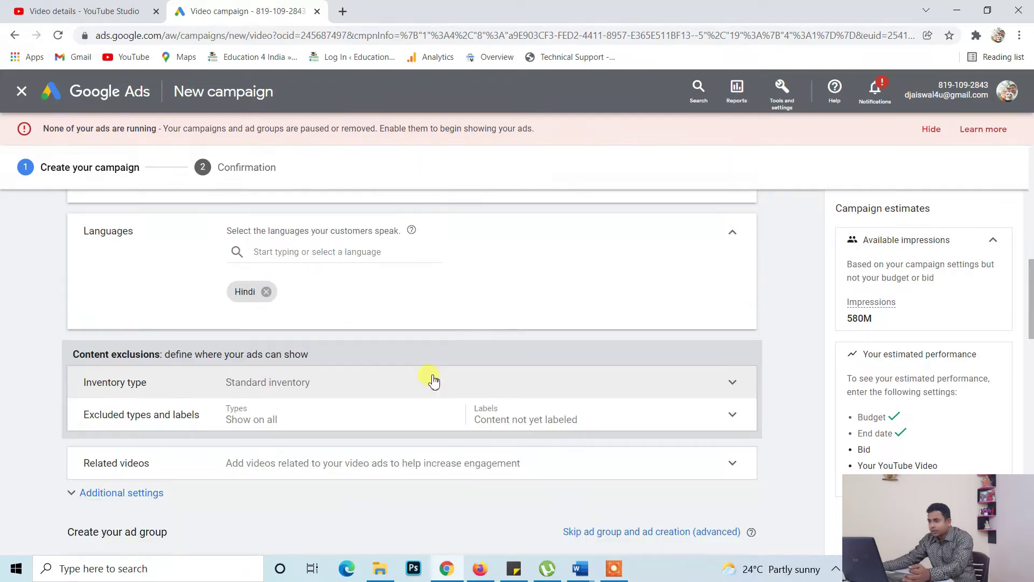
{"action": "scroll", "coordinate": [431, 385], "scroll_direction": "down", "scroll_amount": 2}
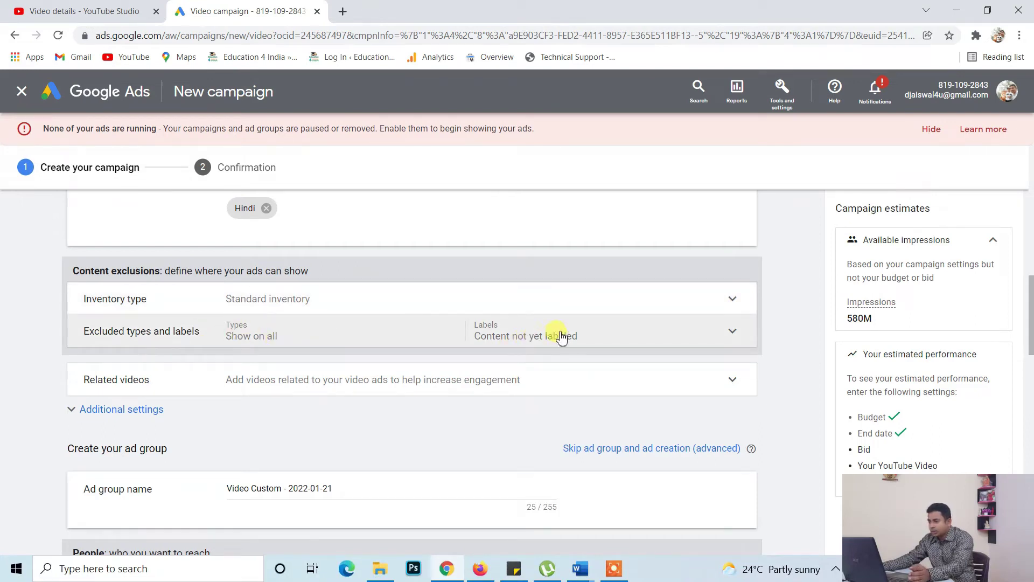
{"action": "left_click", "coordinate": [731, 377]}
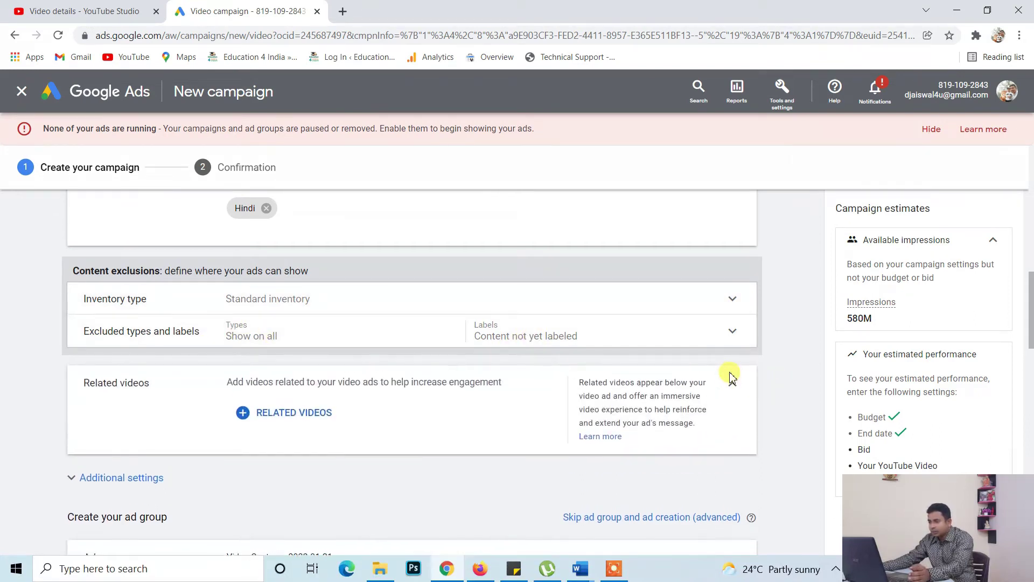
{"action": "left_click", "coordinate": [734, 383]}
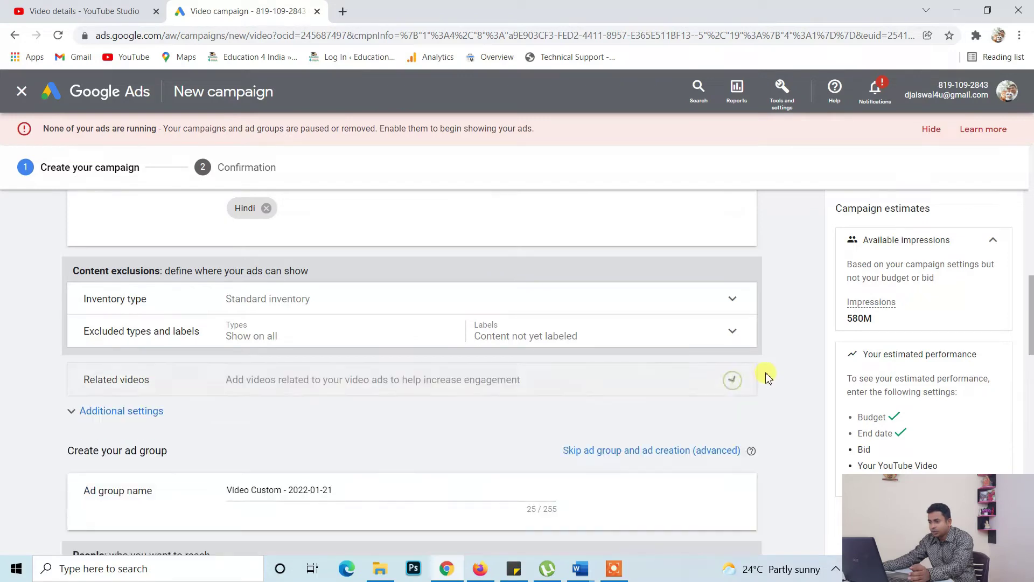
{"action": "scroll", "coordinate": [745, 366], "scroll_direction": "down", "scroll_amount": 5}
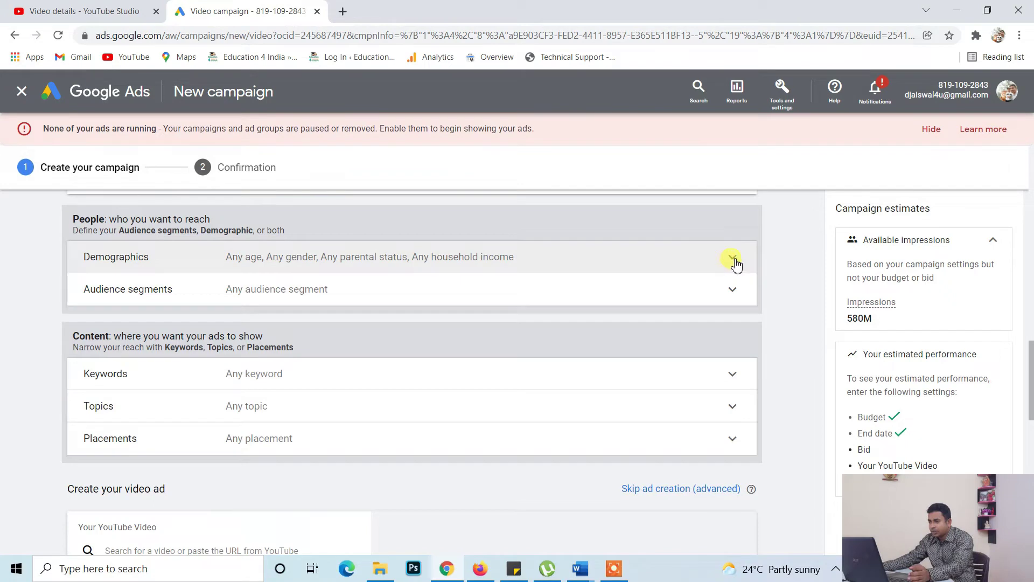
{"action": "left_click", "coordinate": [734, 259]}
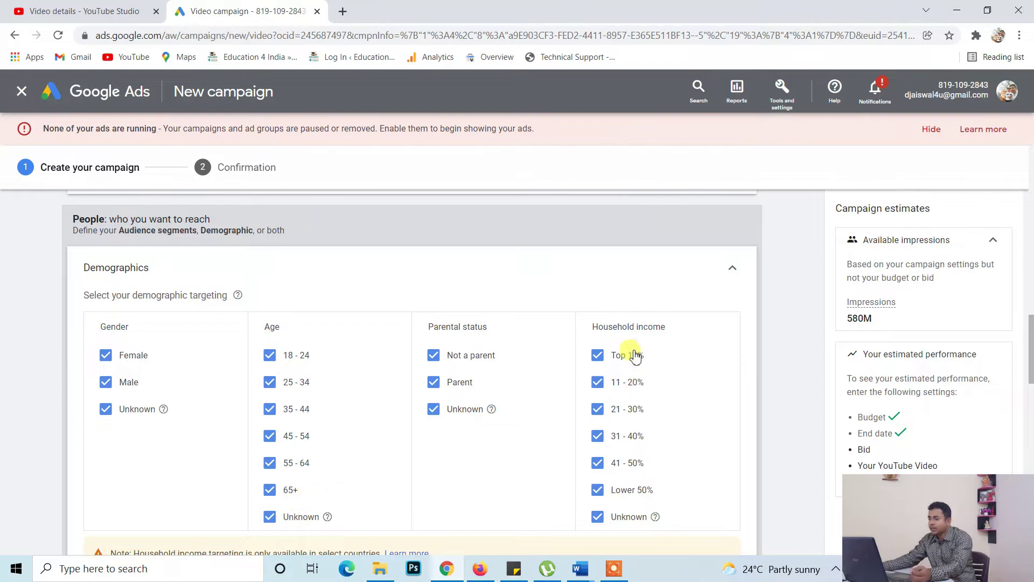
{"action": "left_click", "coordinate": [731, 267]}
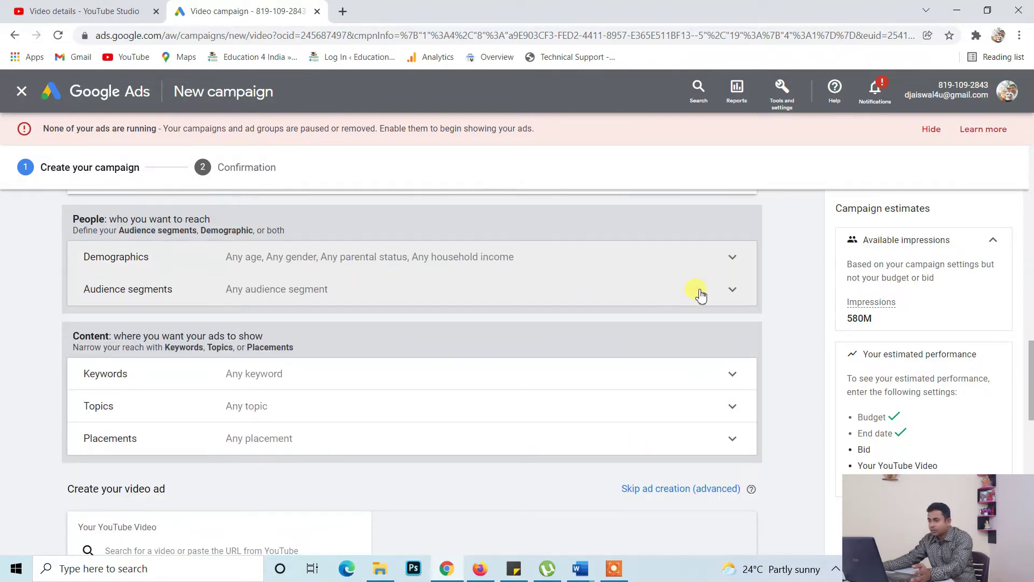
{"action": "left_click", "coordinate": [734, 291]}
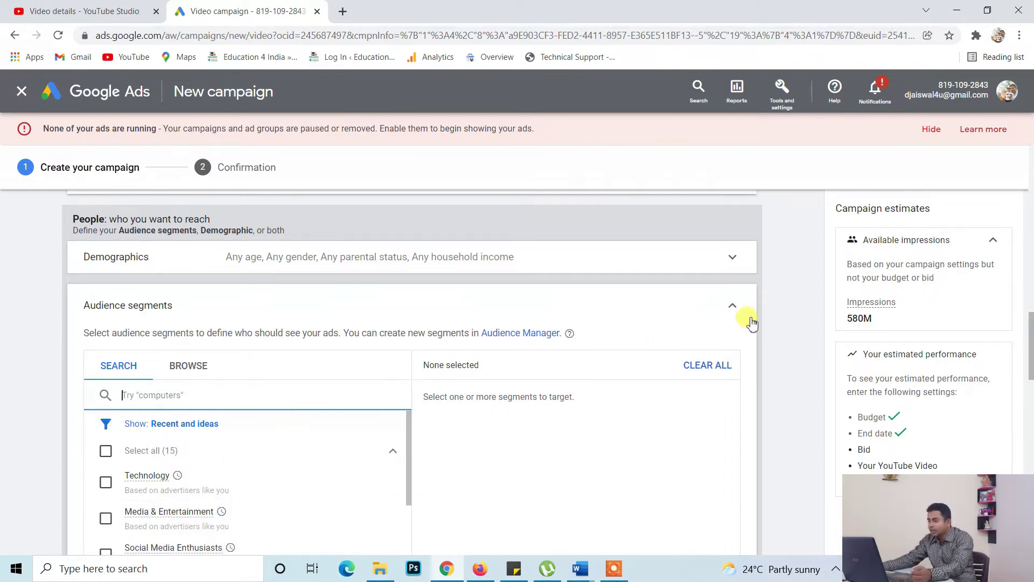
{"action": "left_click", "coordinate": [732, 306]}
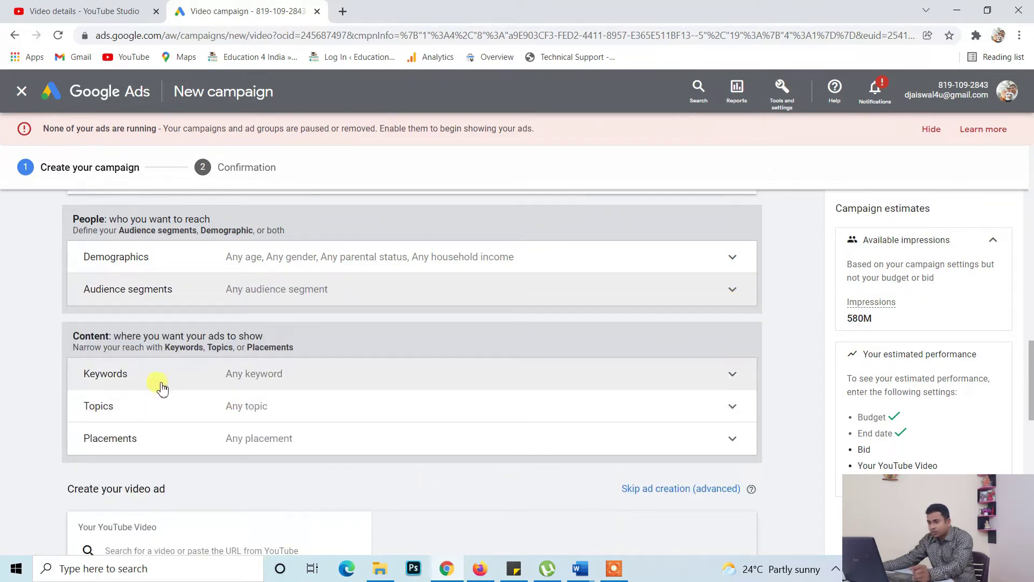
Open the ad group's keyword targeting, and copy "Screen Recorder For PC" from the video title in YouTube Studio
{"action": "left_click", "coordinate": [733, 376]}
{"action": "scroll", "coordinate": [792, 346], "scroll_direction": "down", "scroll_amount": 2}
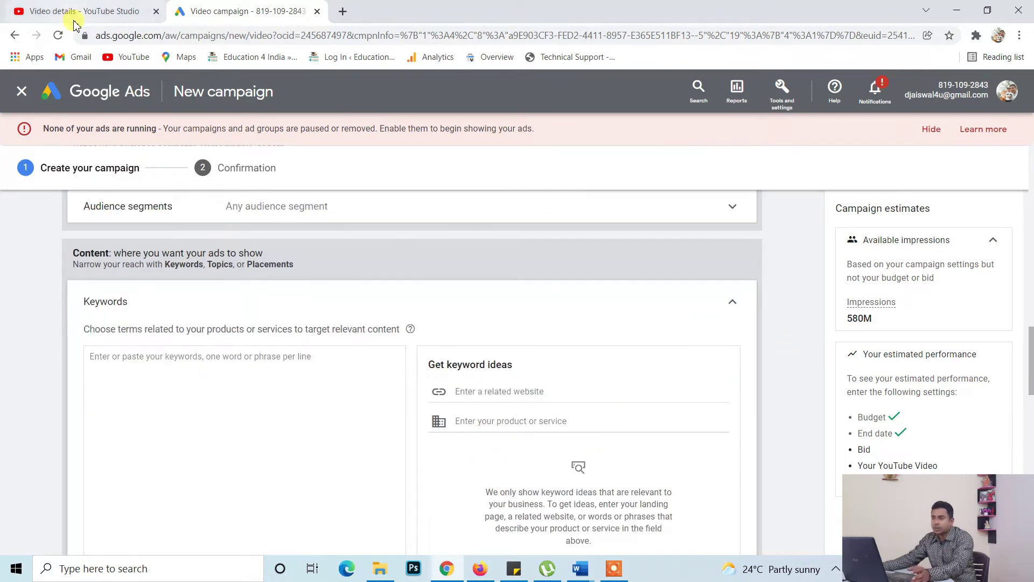
{"action": "left_click", "coordinate": [82, 5]}
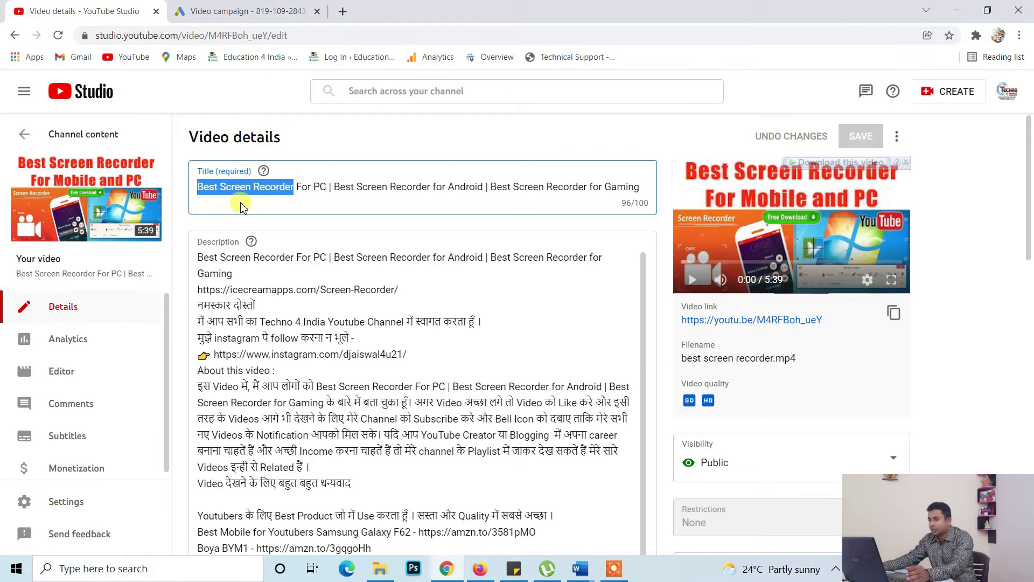
{"action": "left_click", "coordinate": [221, 187]}
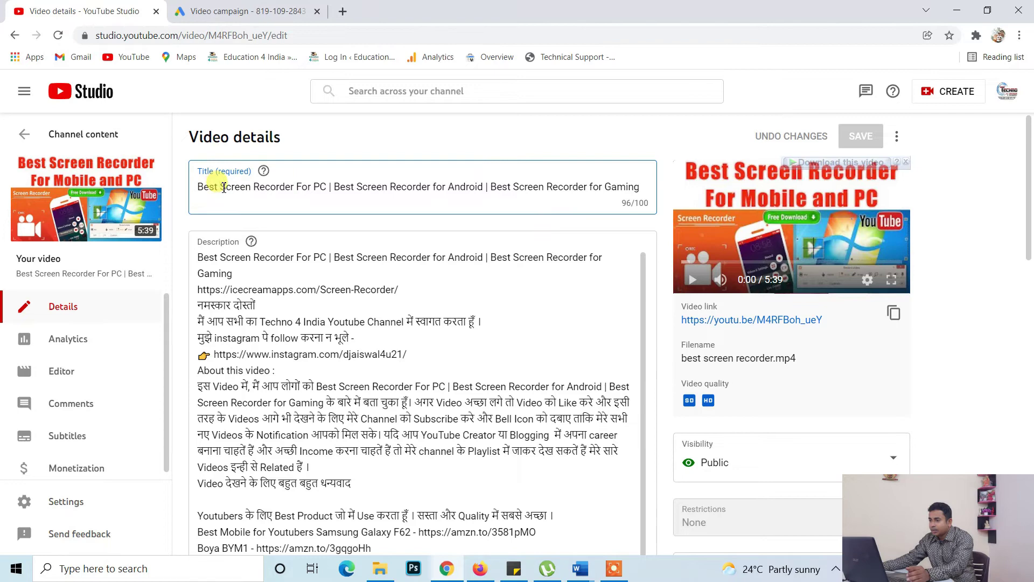
{"action": "left_click_drag", "start_coordinate": [221, 186], "coordinate": [326, 193]}
{"action": "key", "text": "ctrl+c"}
In Google Ads, get keyword ideas for the product "Screen Recorder For PC" and add all of them to the keywords
{"action": "left_click", "coordinate": [248, 11]}
{"action": "left_click", "coordinate": [479, 420]}
{"action": "key", "text": "ctrl+v"}
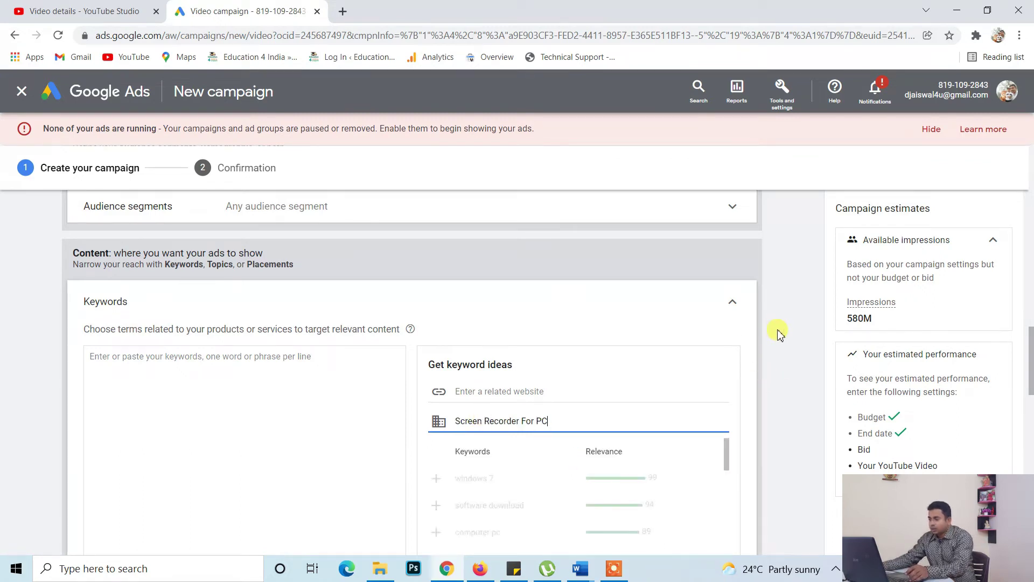
{"action": "scroll", "coordinate": [780, 334], "scroll_direction": "down", "scroll_amount": 2}
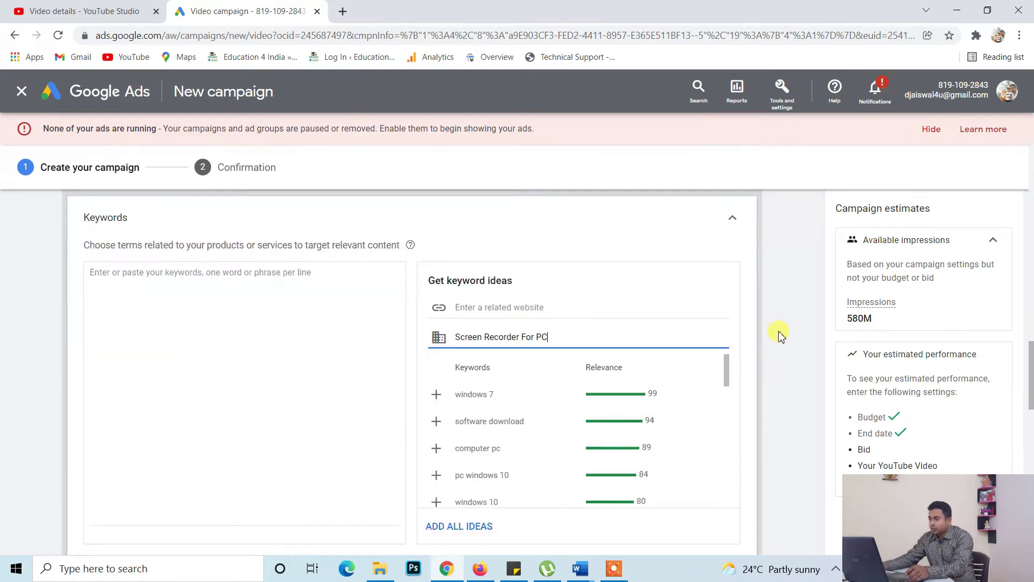
{"action": "left_click", "coordinate": [461, 526]}
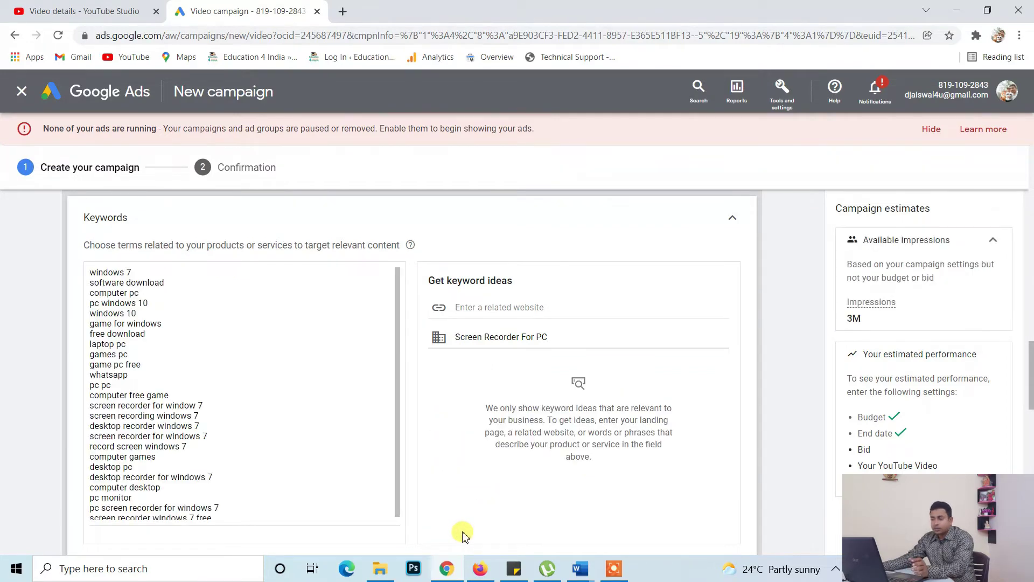
Take "Screen Recorder for Android" from the YouTube Studio video title, and add all Google Ads keyword ideas for that phrase
{"action": "left_click", "coordinate": [49, 11]}
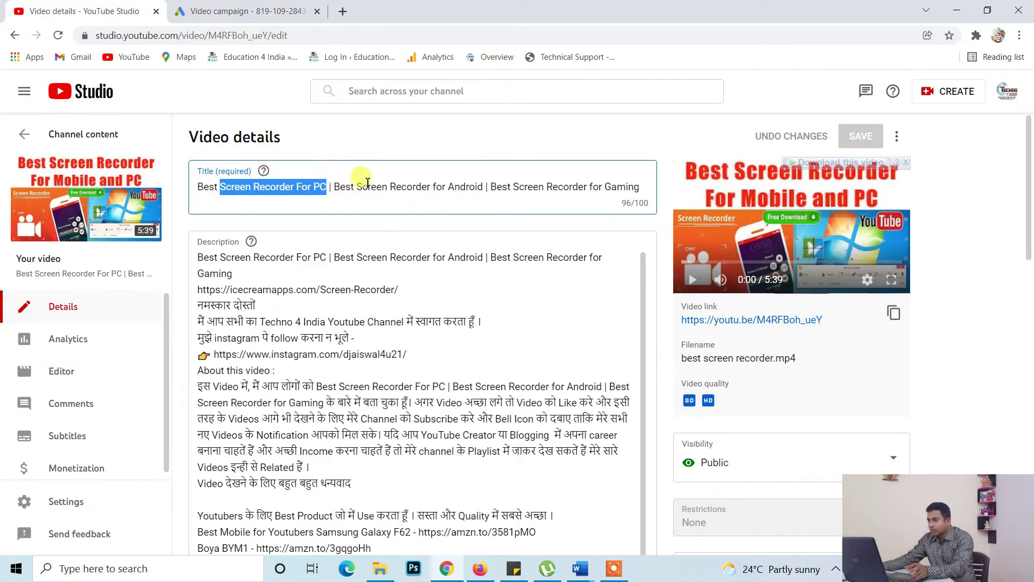
{"action": "left_click_drag", "start_coordinate": [357, 187], "coordinate": [477, 191]}
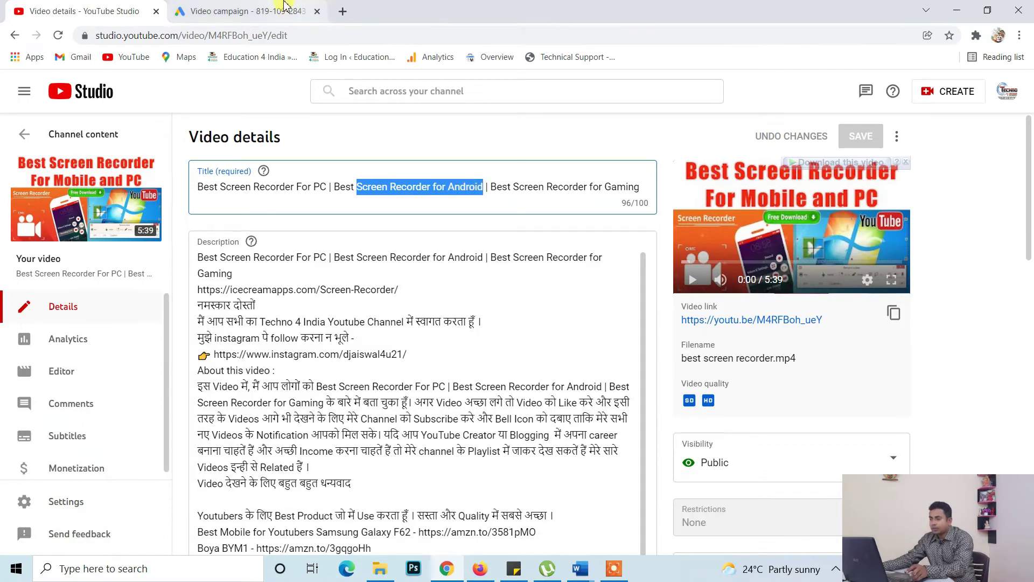
{"action": "left_click", "coordinate": [248, 10]}
{"action": "left_click", "coordinate": [493, 335]}
{"action": "key", "text": "ctrl+a"}
{"action": "type", "text": "Screen Recorder for Android"}
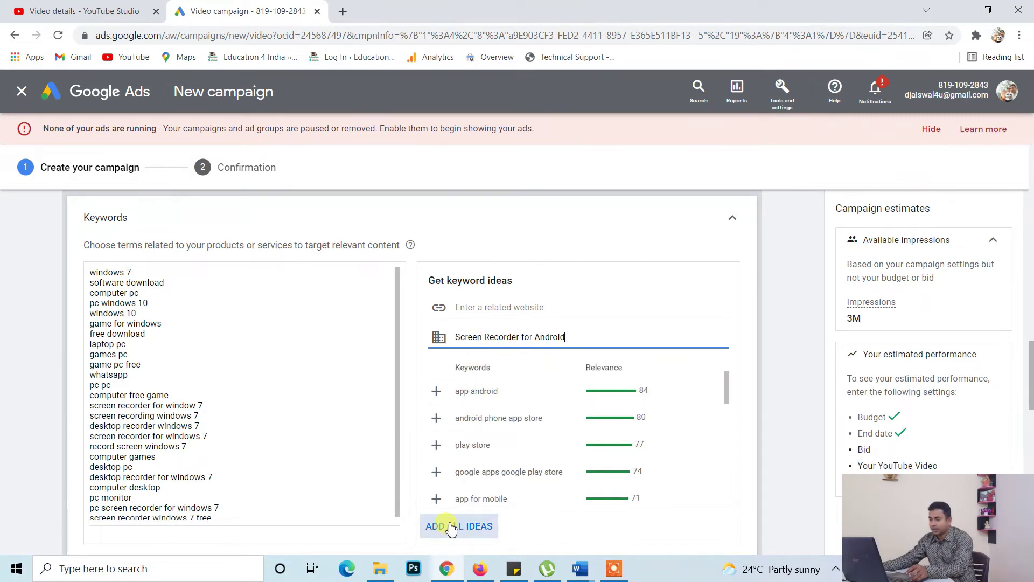
{"action": "left_click", "coordinate": [451, 527]}
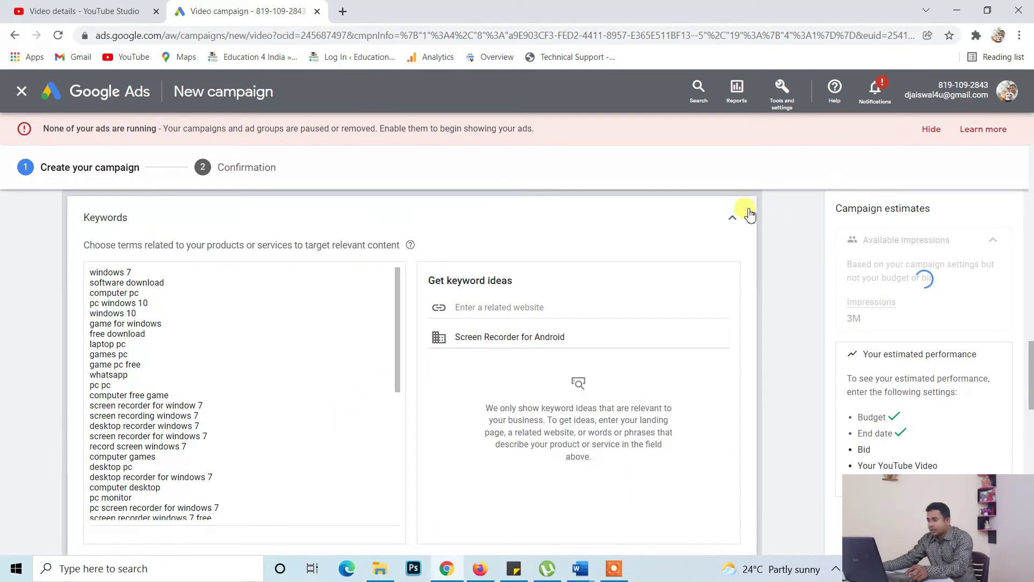
{"action": "left_click", "coordinate": [731, 217]}
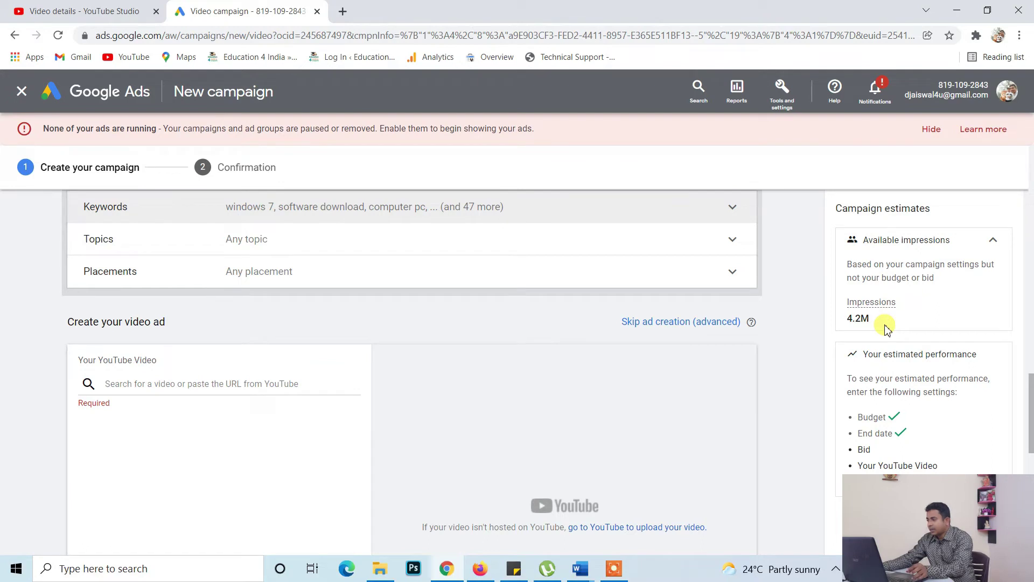
Review the Topics and Placements targeting options of the ad group
{"action": "left_click", "coordinate": [731, 240]}
{"action": "left_click", "coordinate": [732, 253]}
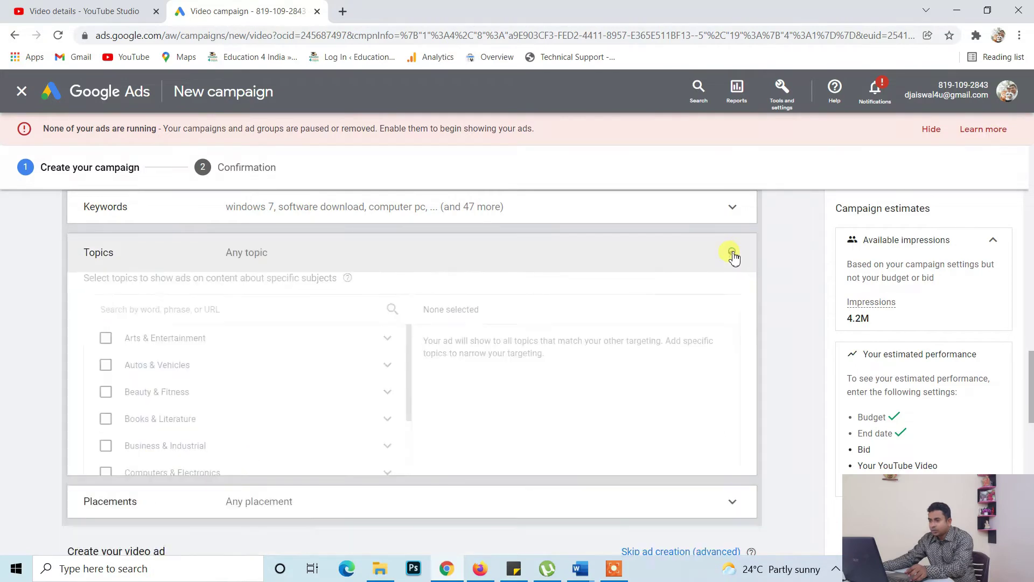
{"action": "left_click", "coordinate": [734, 272]}
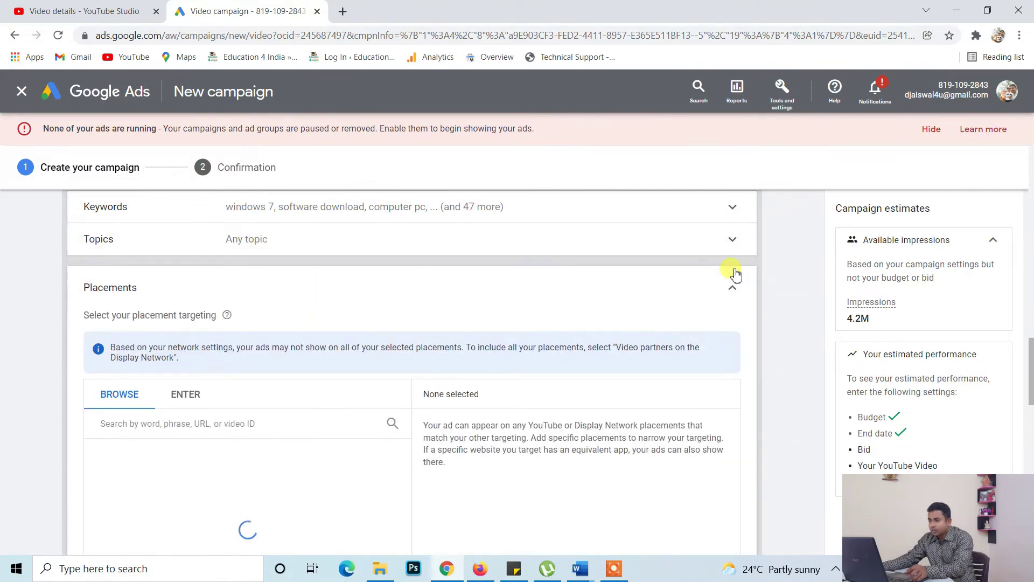
{"action": "left_click", "coordinate": [733, 293]}
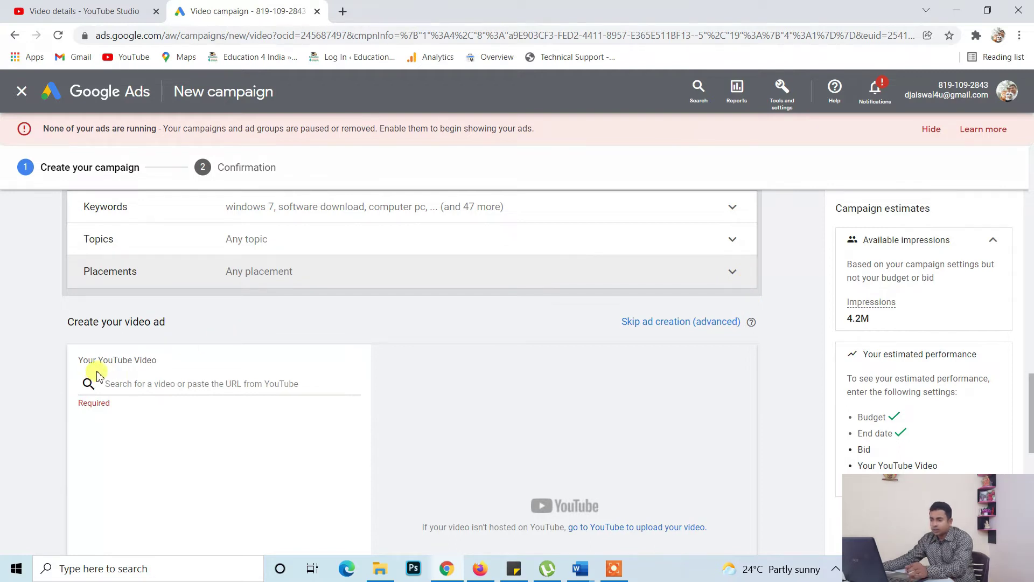
Copy the Best Screen Recorder video's link from YouTube Studio and use it as the YouTube video for the Google Ads ad
{"action": "left_click", "coordinate": [57, 6]}
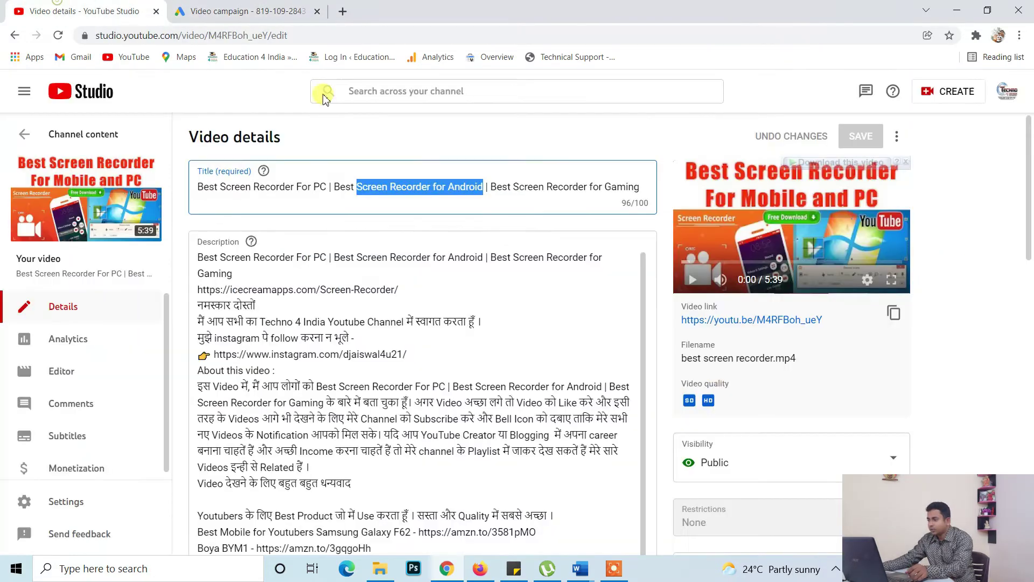
{"action": "left_click", "coordinate": [894, 314]}
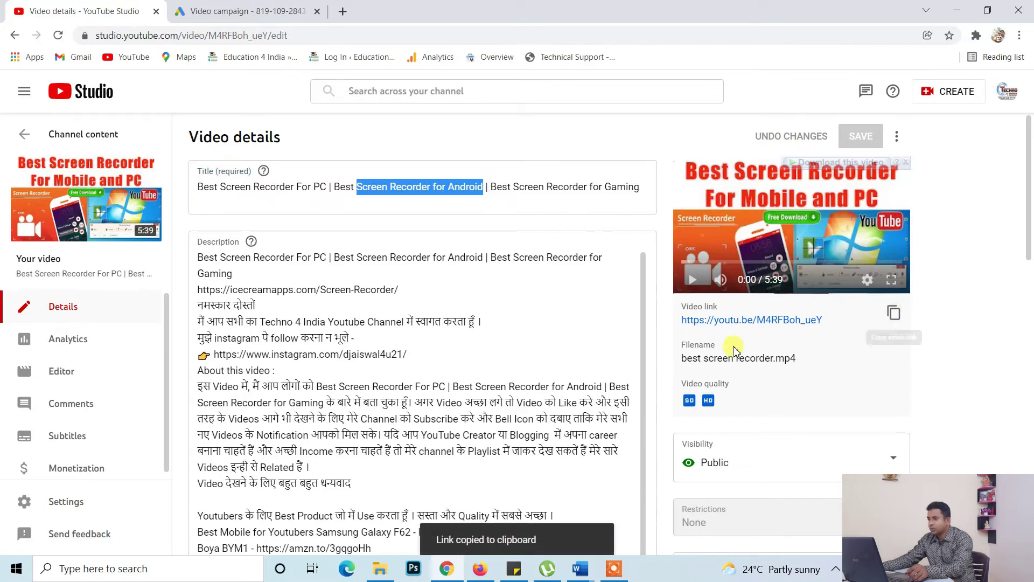
{"action": "left_click", "coordinate": [259, 10]}
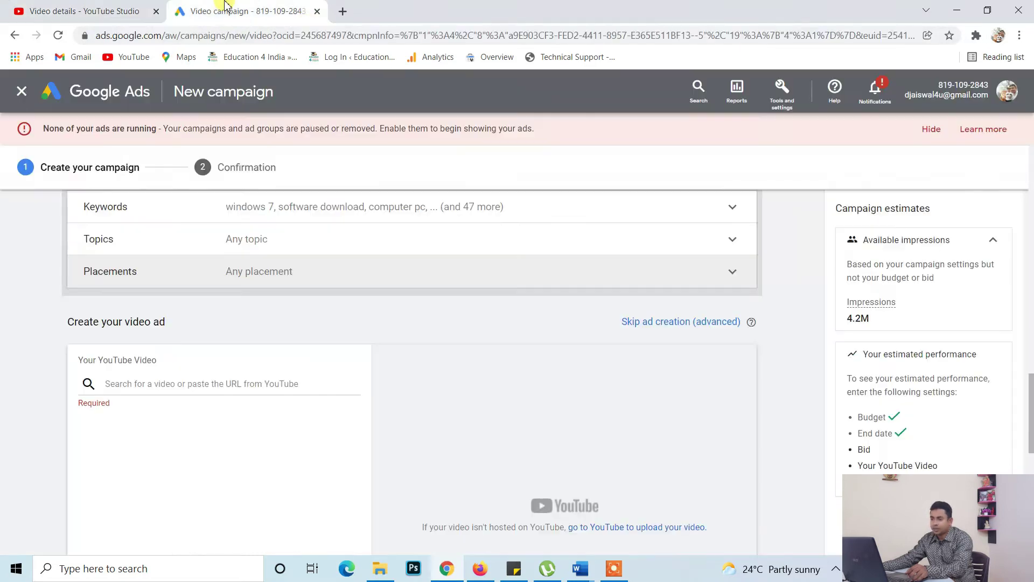
{"action": "left_click", "coordinate": [189, 386]}
{"action": "key", "text": "ctrl+v"}
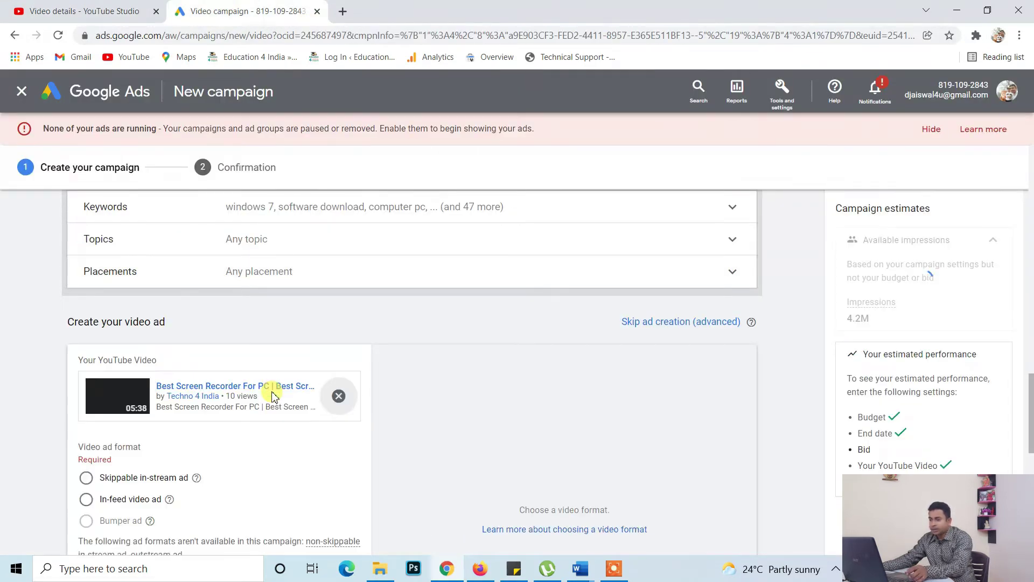
Set the video ad format to In-feed video ad
{"action": "scroll", "coordinate": [275, 383], "scroll_direction": "down", "scroll_amount": 1}
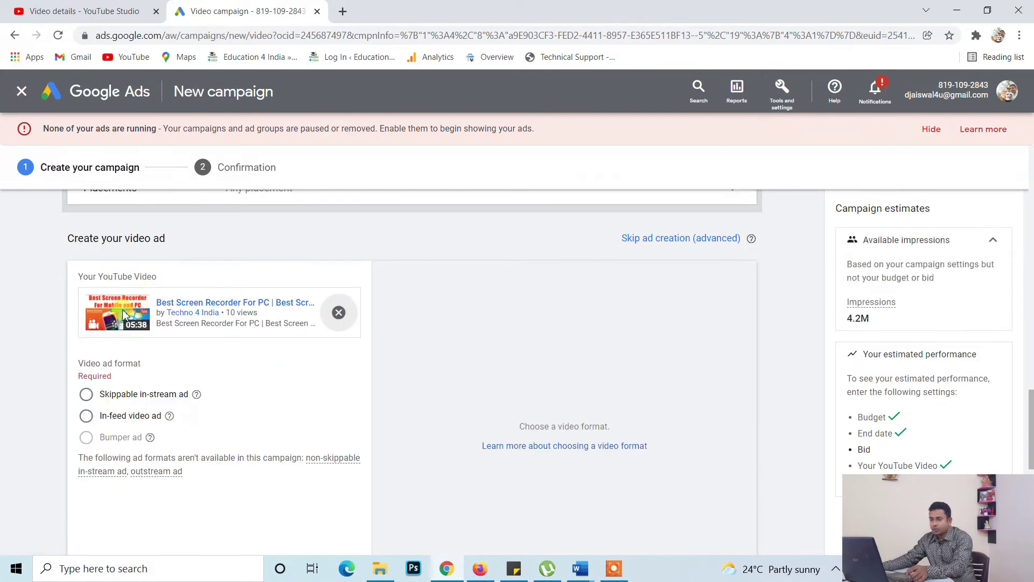
{"action": "left_click", "coordinate": [87, 416]}
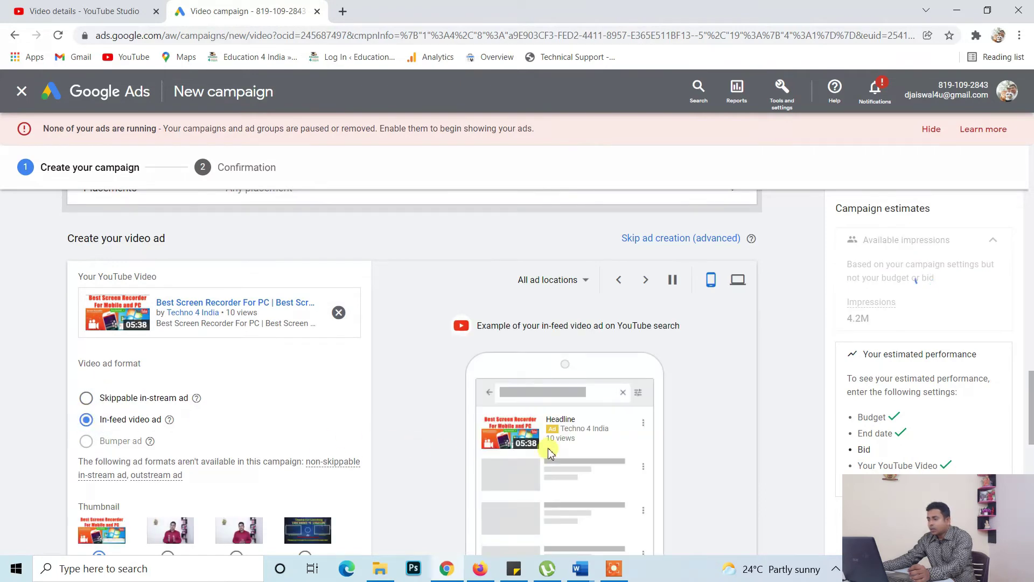
{"action": "scroll", "coordinate": [536, 441], "scroll_direction": "down", "scroll_amount": 2}
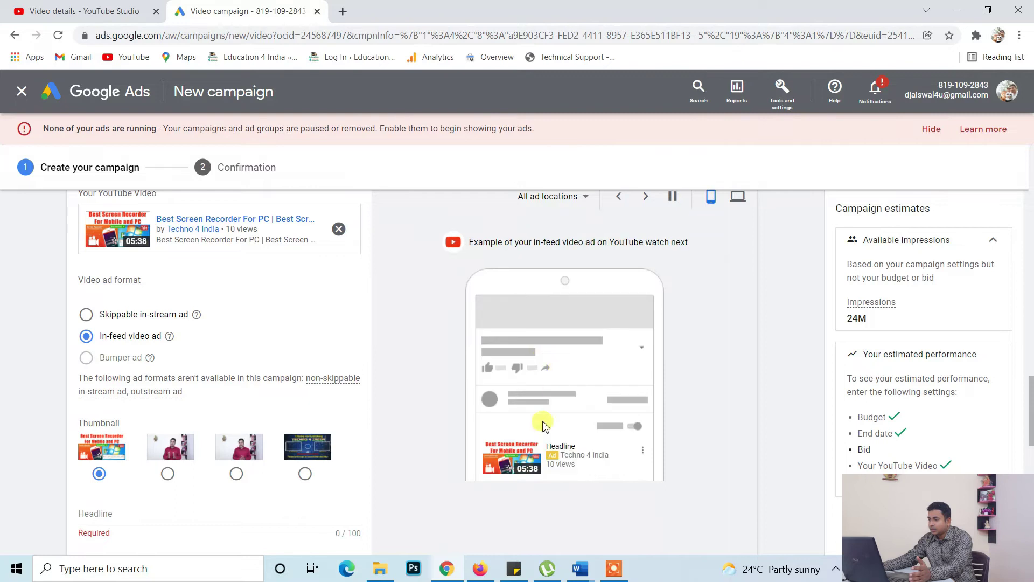
Copy "Best Screen Recorder For PC" from the YouTube Studio video title and use it as the ad's headline in Google Ads
{"action": "scroll", "coordinate": [548, 397], "scroll_direction": "down", "scroll_amount": 2}
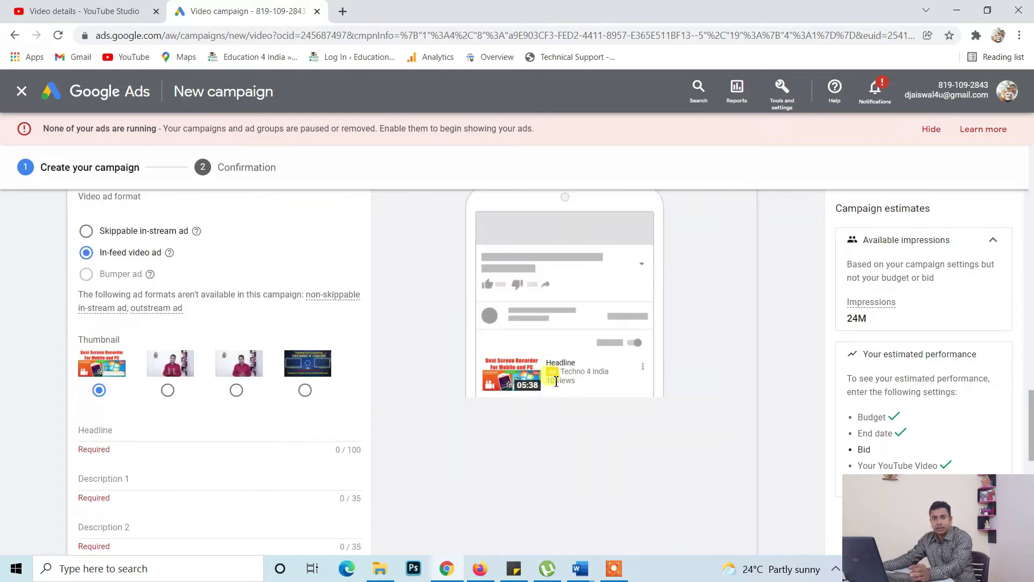
{"action": "scroll", "coordinate": [557, 382], "scroll_direction": "up", "scroll_amount": 2}
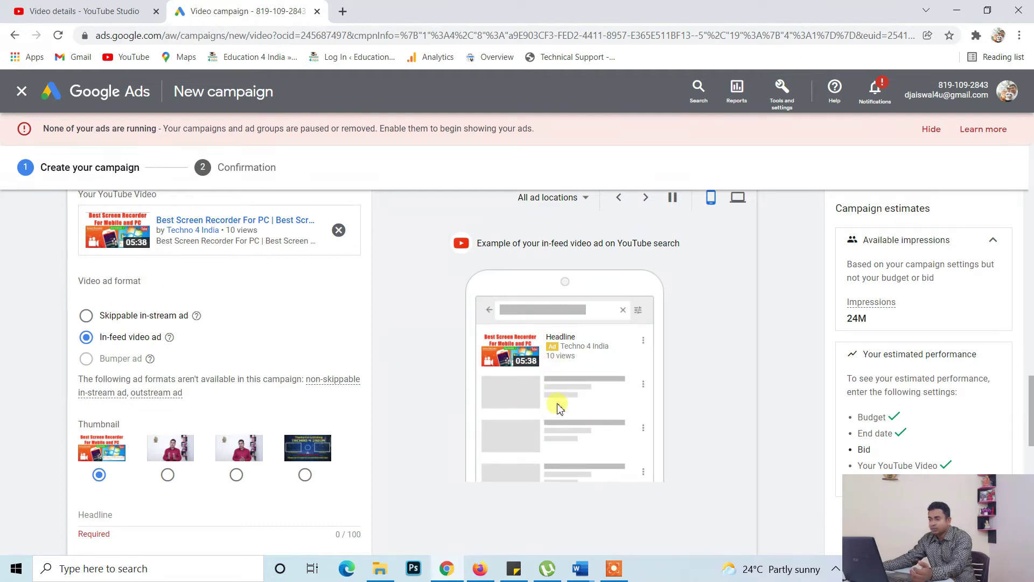
{"action": "scroll", "coordinate": [346, 384], "scroll_direction": "down", "scroll_amount": 2}
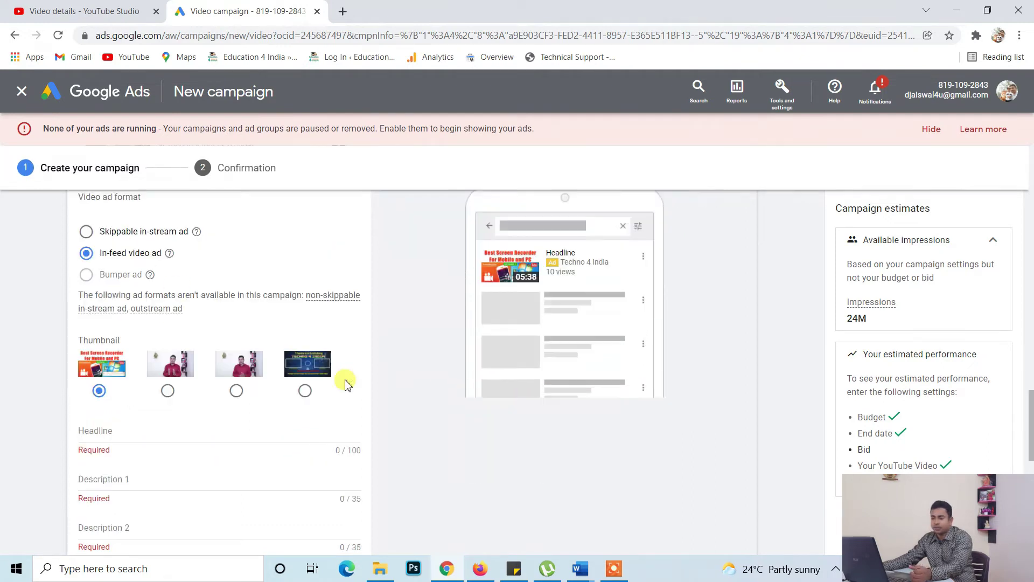
{"action": "scroll", "coordinate": [346, 382], "scroll_direction": "down", "scroll_amount": 2}
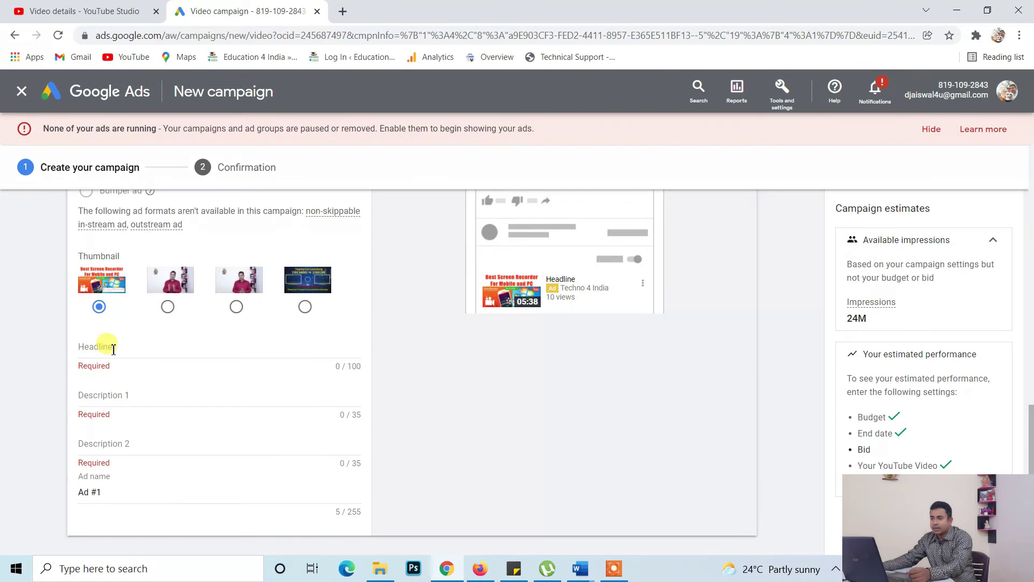
{"action": "left_click", "coordinate": [93, 16]}
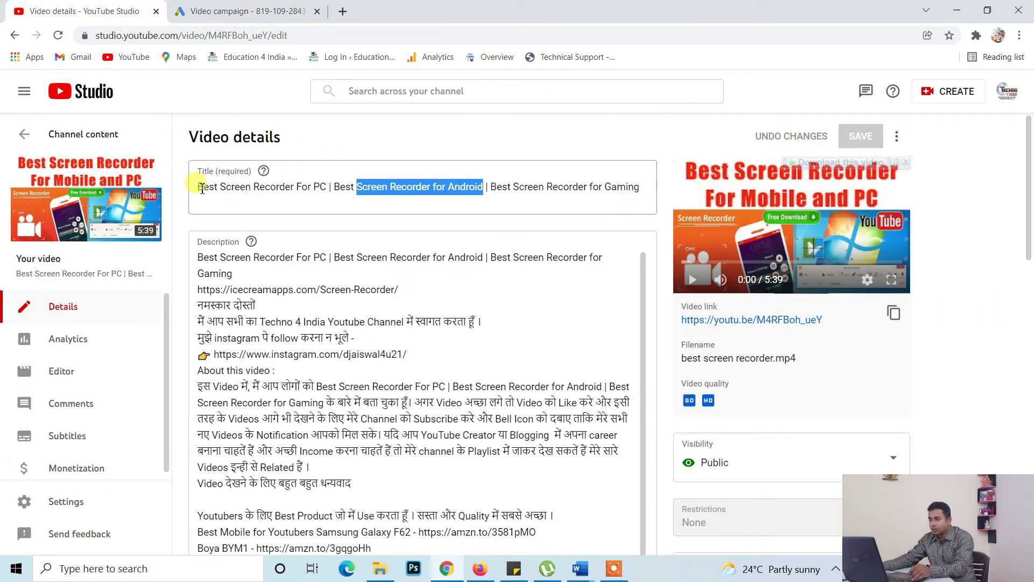
{"action": "left_click_drag", "start_coordinate": [200, 187], "coordinate": [321, 191]}
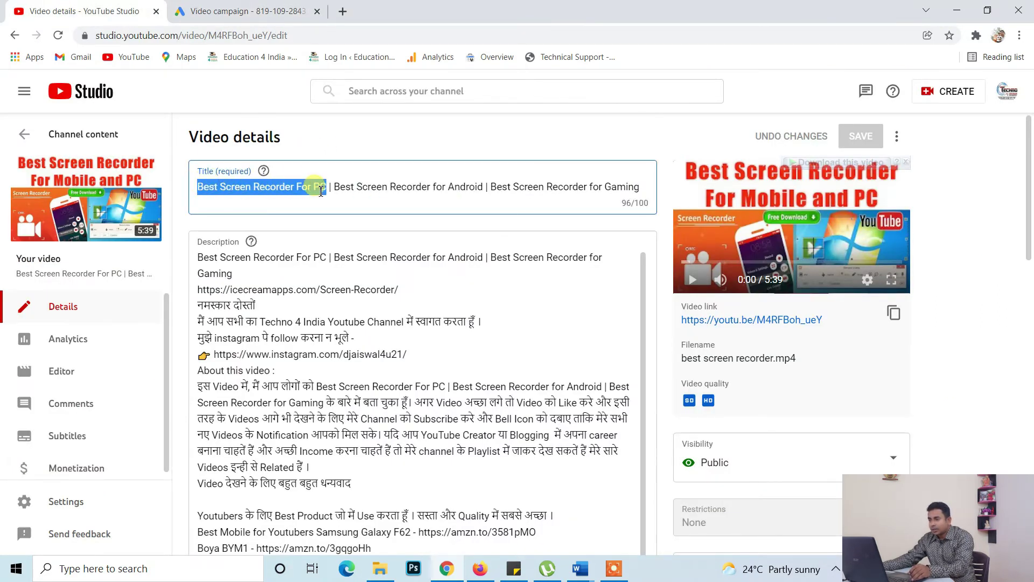
{"action": "key", "text": "ctrl+Tab"}
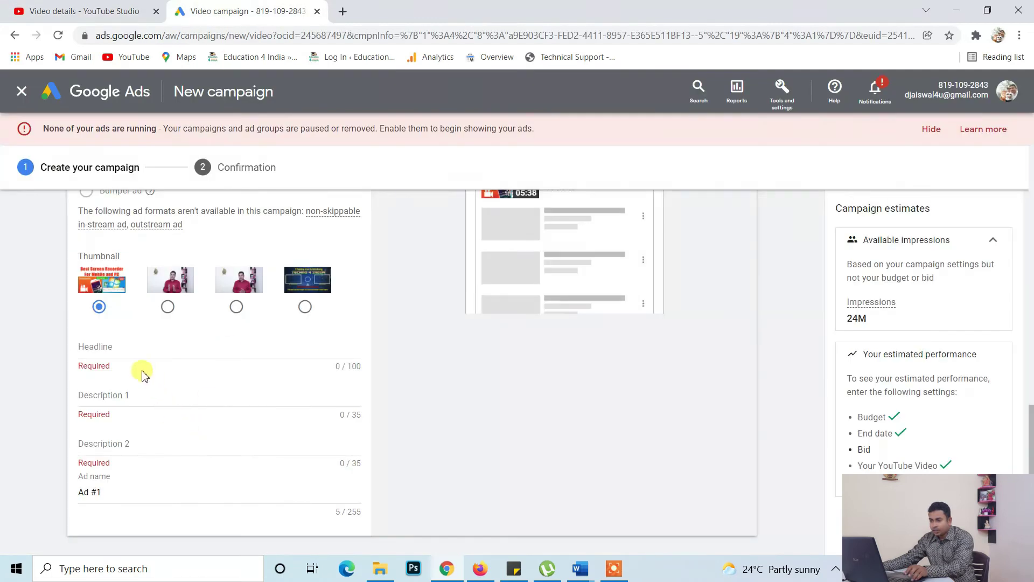
{"action": "left_click", "coordinate": [132, 351]}
{"action": "key", "text": "ctrl+v"}
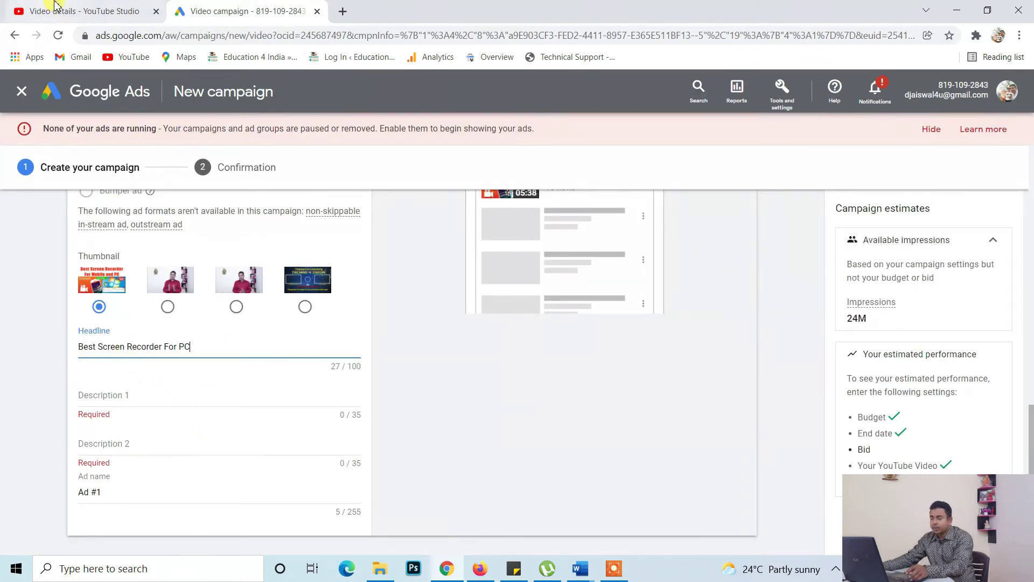
Copy "Best Screen Recorder for Android" from the YouTube Studio video title into the Google Ads ad's Description 1
{"action": "left_click", "coordinate": [54, 11]}
{"action": "left_click_drag", "start_coordinate": [334, 191], "coordinate": [486, 193]}
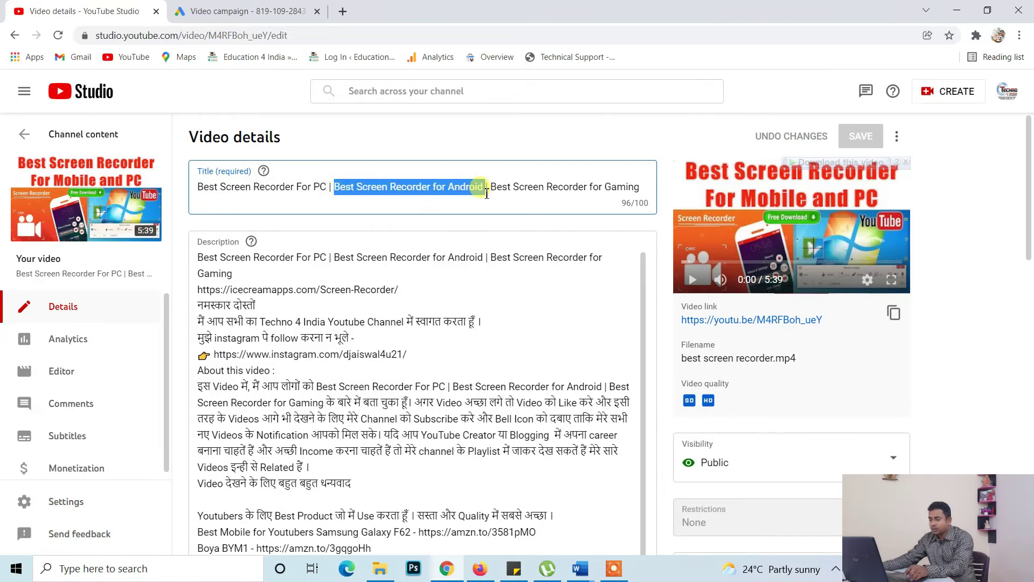
{"action": "left_click", "coordinate": [248, 11]}
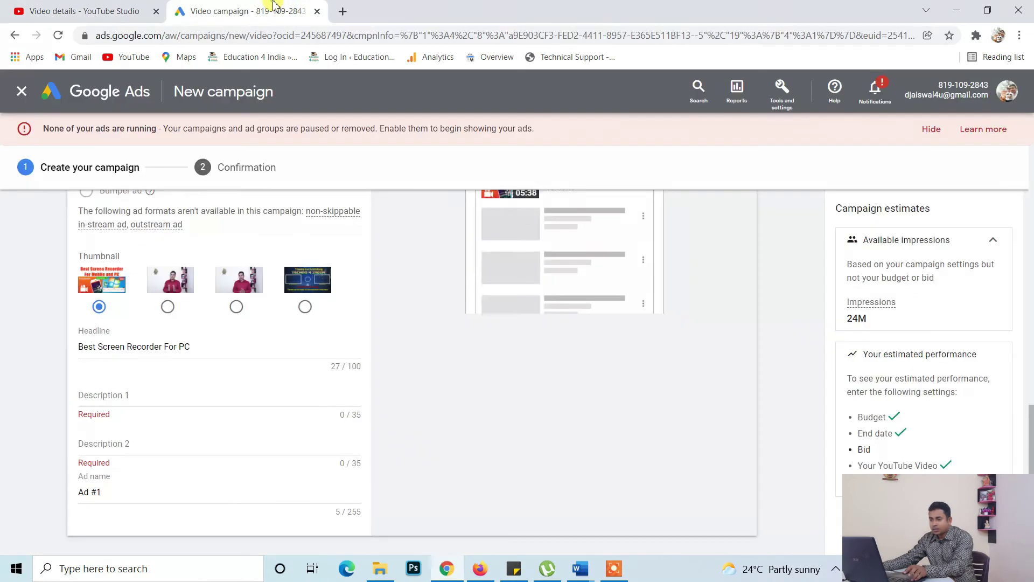
{"action": "left_click", "coordinate": [127, 396]}
{"action": "key", "text": "ctrl+v"}
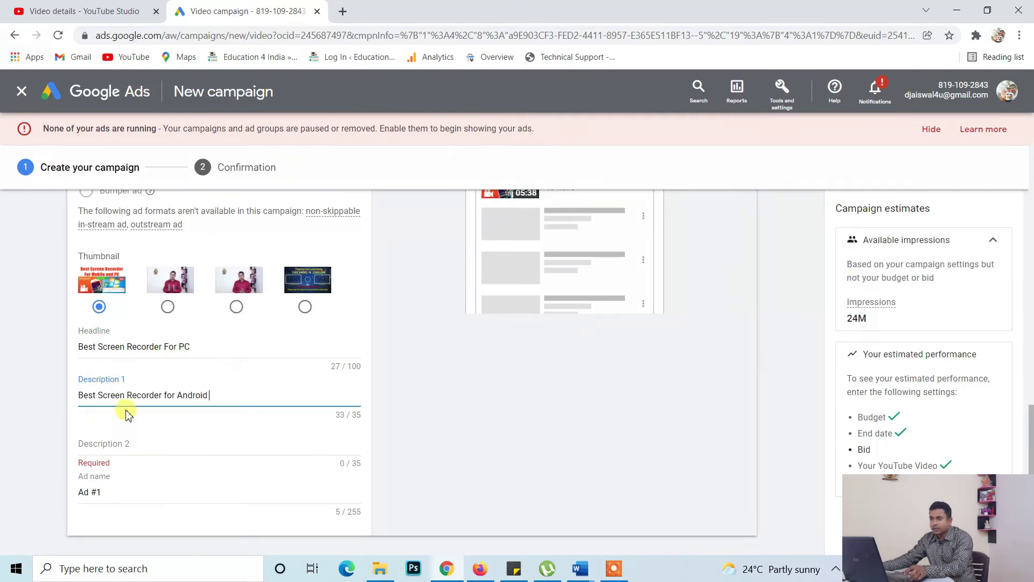
Copy "Best Screen Recorder for Gaming" from the YouTube Studio video title into the Google Ads ad's Description 2
{"action": "left_click", "coordinate": [86, 11]}
{"action": "left_click_drag", "start_coordinate": [492, 189], "coordinate": [648, 181]}
{"action": "key", "text": "ctrl+c"}
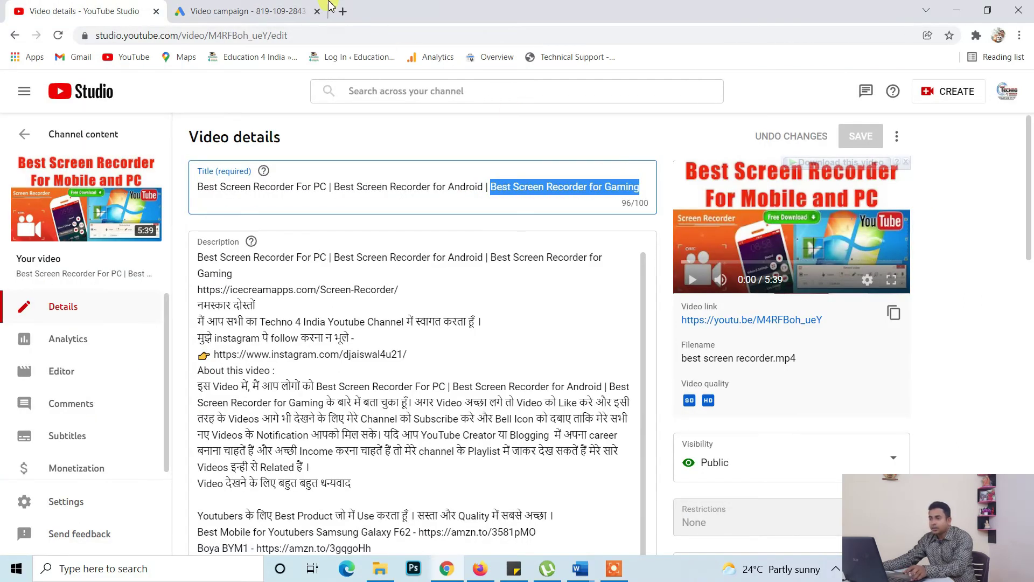
{"action": "left_click", "coordinate": [291, 11]}
{"action": "left_click", "coordinate": [135, 441]}
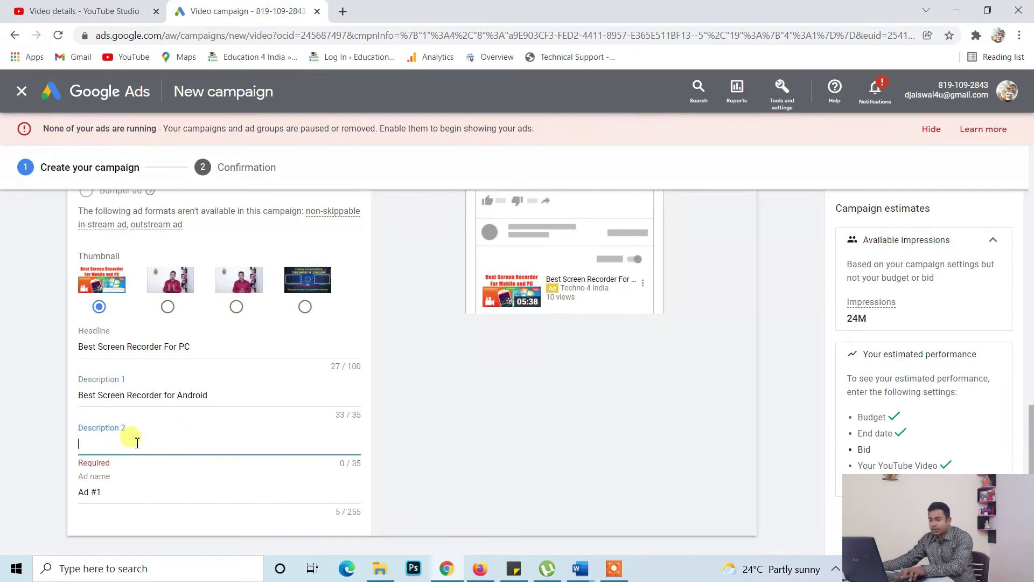
{"action": "key", "text": "ctrl+v"}
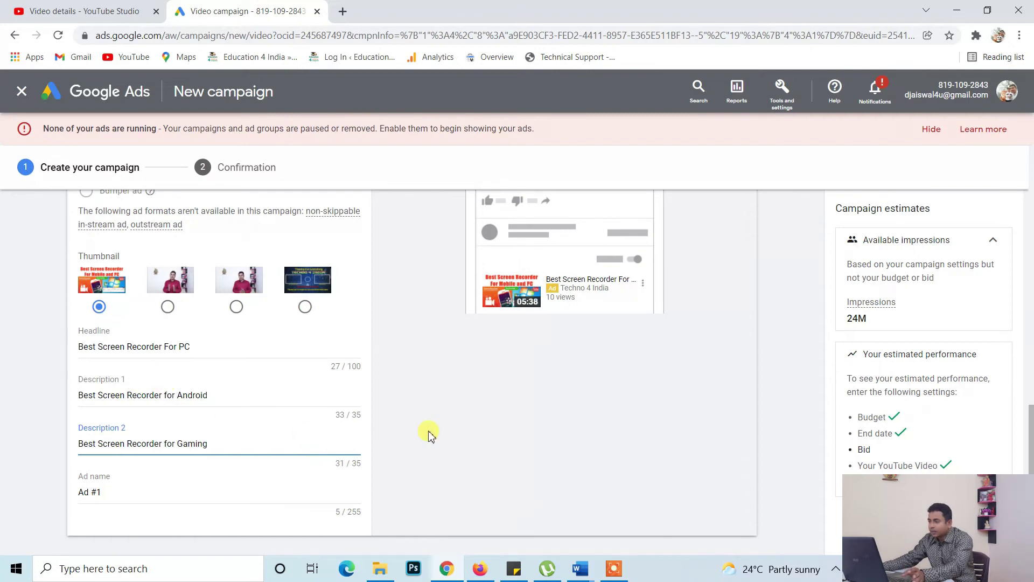
Set the ad group's maximum CPV bid to ₹0.88 and create the campaign
{"action": "scroll", "coordinate": [471, 420], "scroll_direction": "down", "scroll_amount": 3}
{"action": "scroll", "coordinate": [471, 420], "scroll_direction": "down", "scroll_amount": 3}
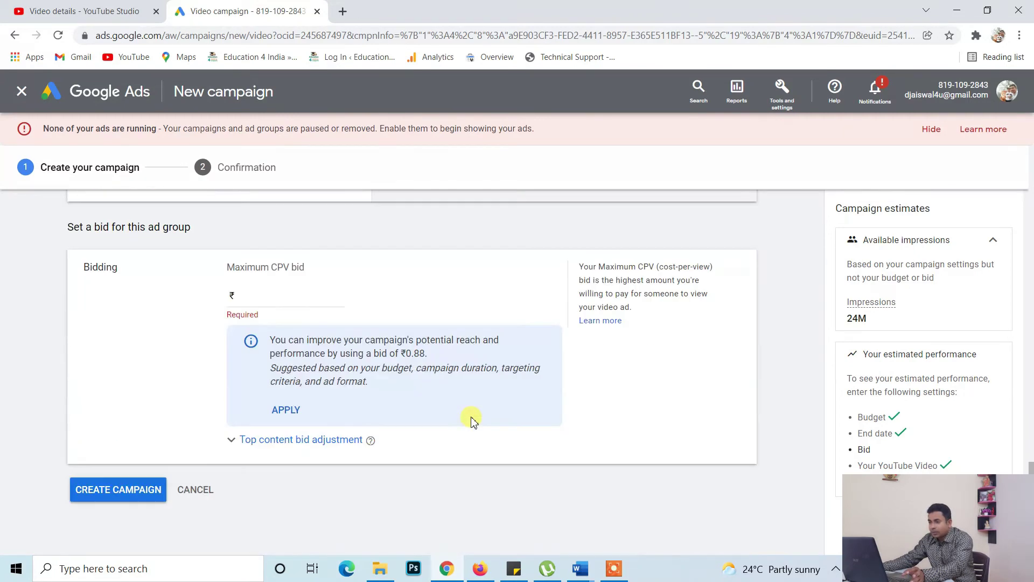
{"action": "left_click", "coordinate": [270, 299]}
{"action": "type", "text": "0.88"}
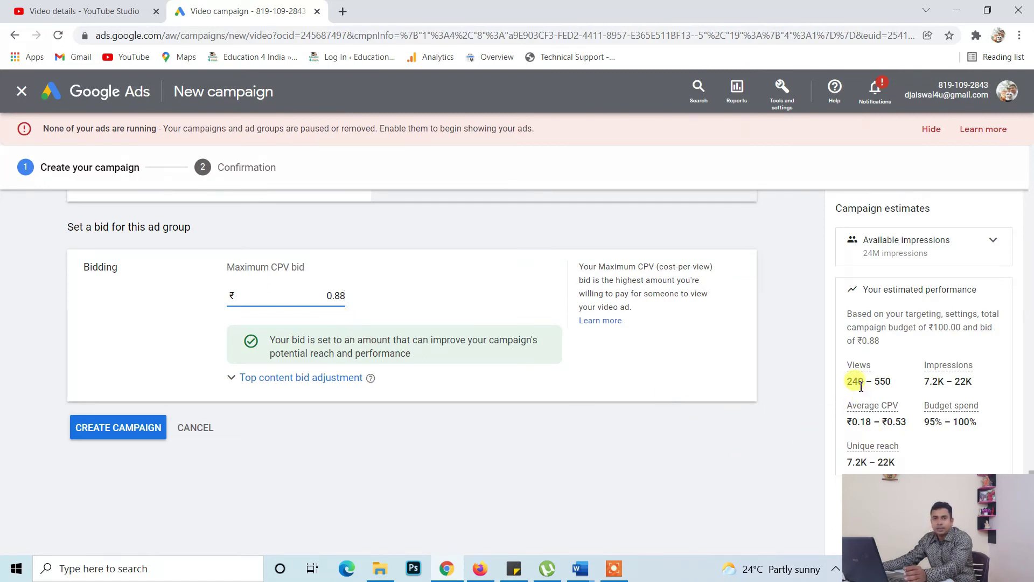
{"action": "left_click", "coordinate": [123, 428]}
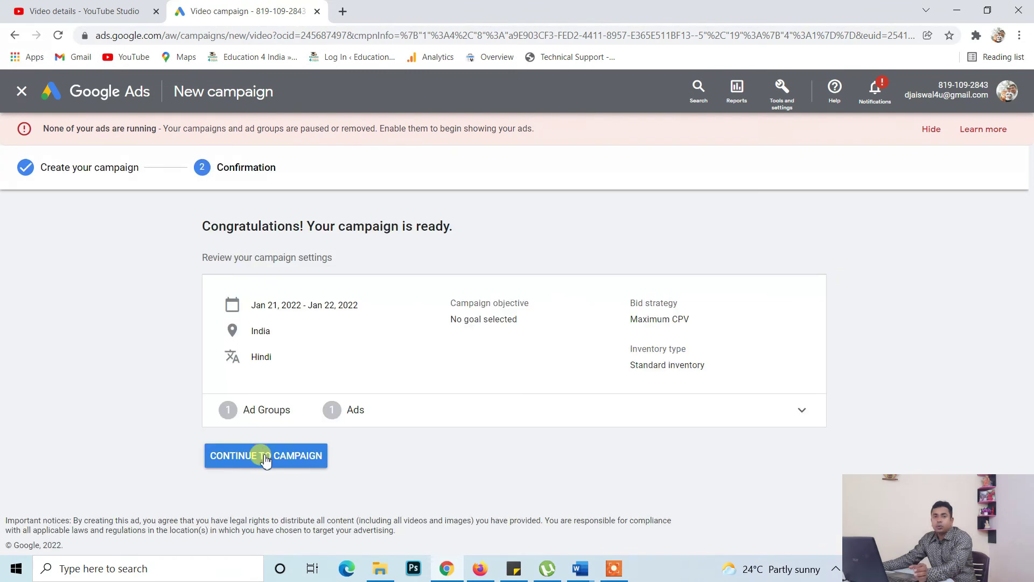